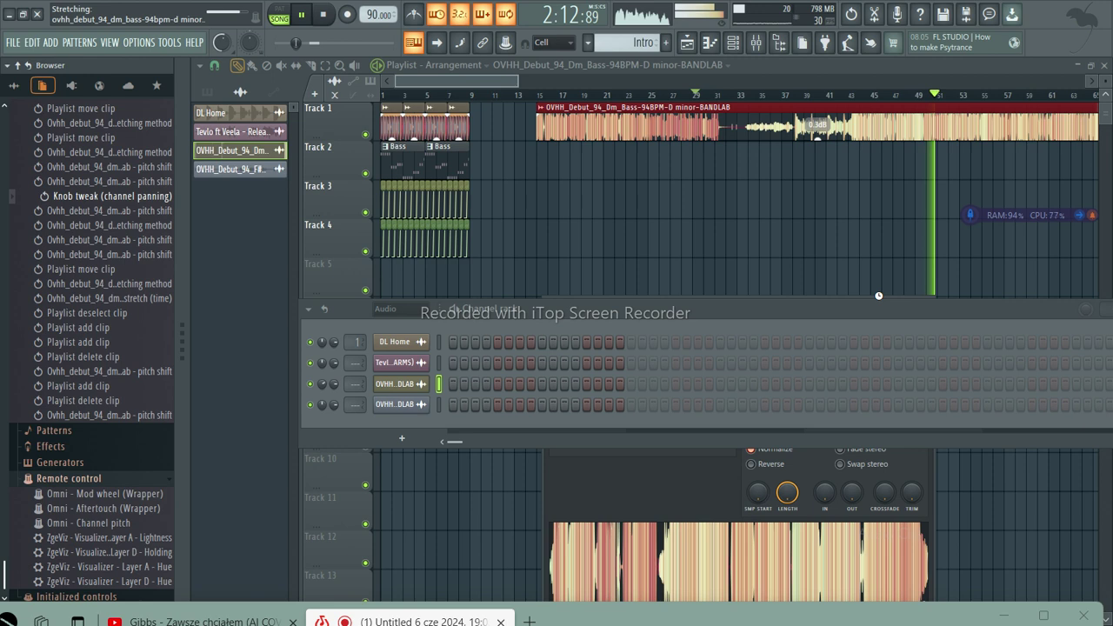
Lower the system volume to 14 and raise it again
key("XF86AudioLowerVolume")
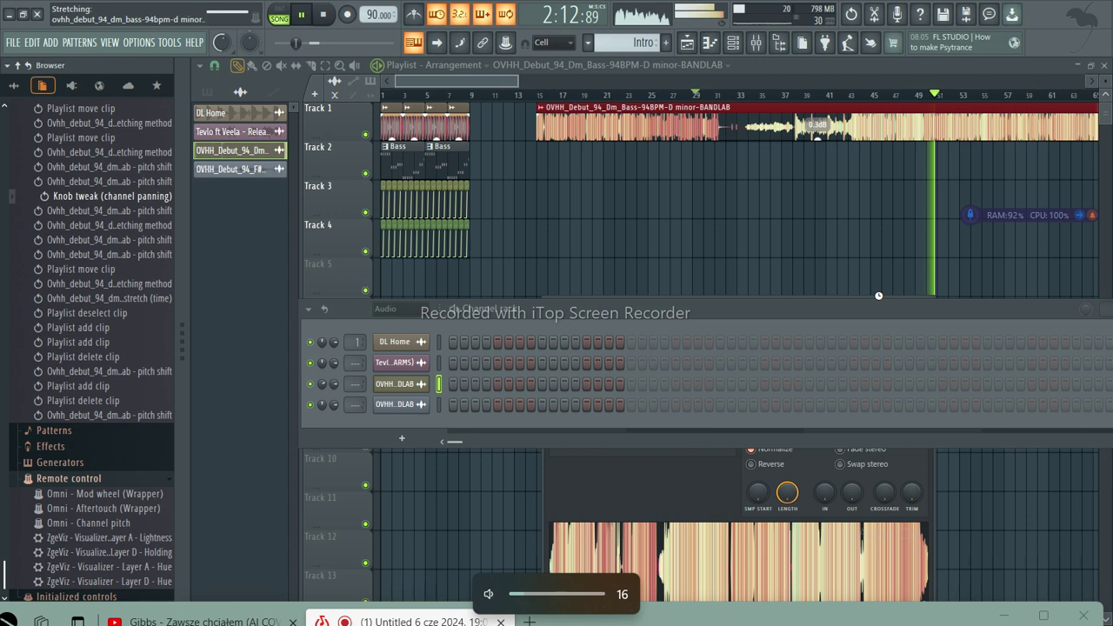
key("XF86AudioLowerVolume")
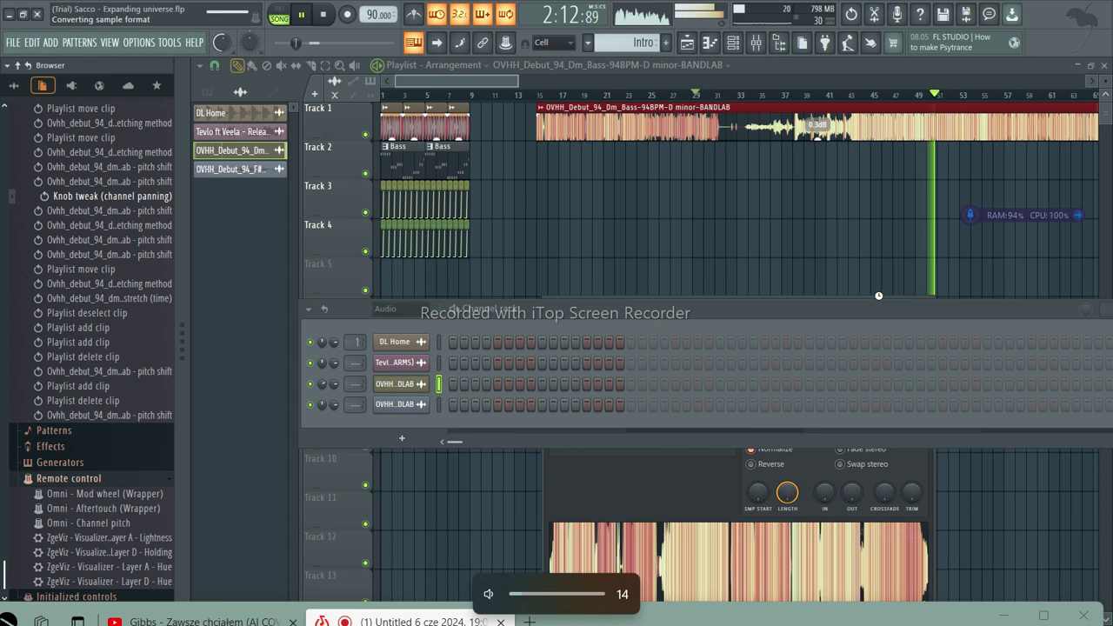
key("XF86AudioRaiseVolume")
key("XF86AudioRaiseVolume")
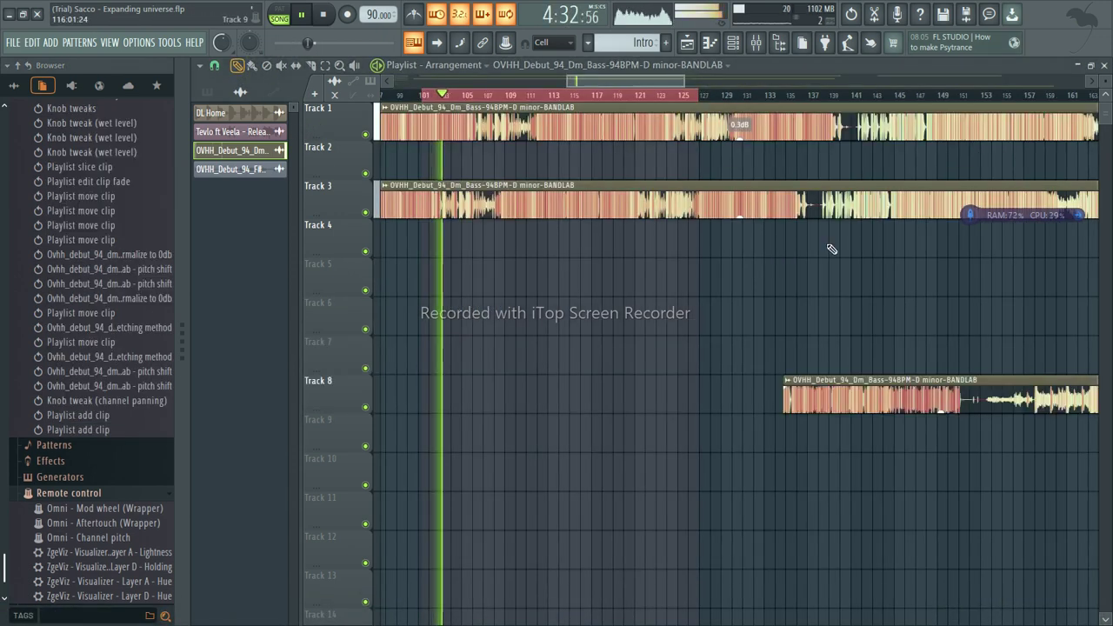
Delete the extra OVHH_Debut_94_Dm_Bass clips from tracks 3 and 8, leaving the one on track 1
scroll(795, 261, "down", 3)
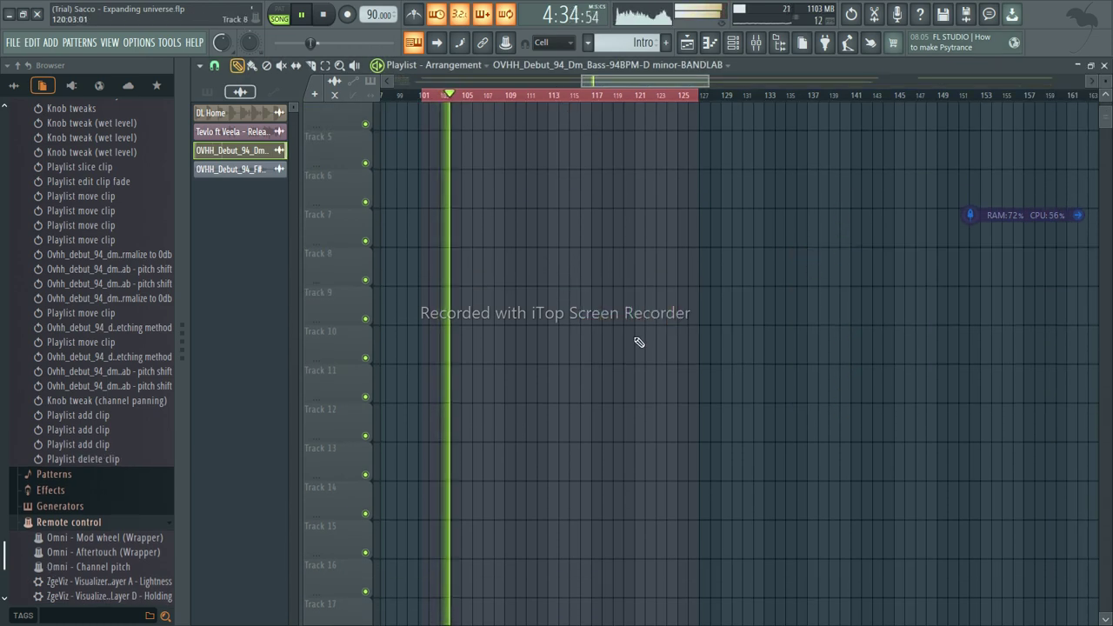
scroll(687, 287, "up", 4)
right_click(740, 199)
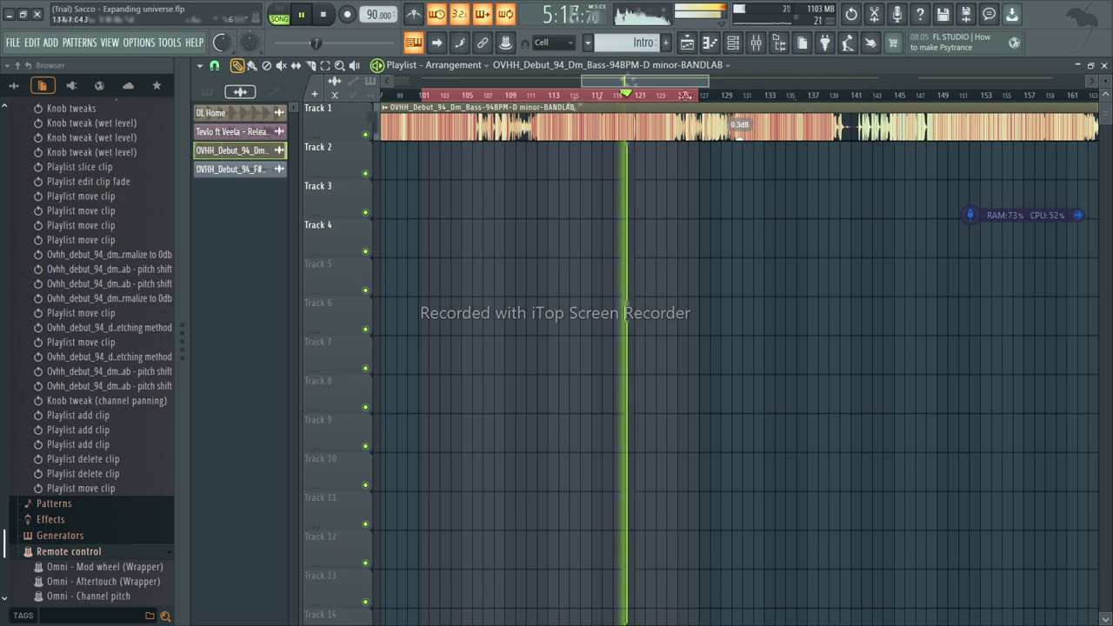
Jump playback to about bar 113 and on to about bar 130, and lower the system volume to 16
left_click(564, 93)
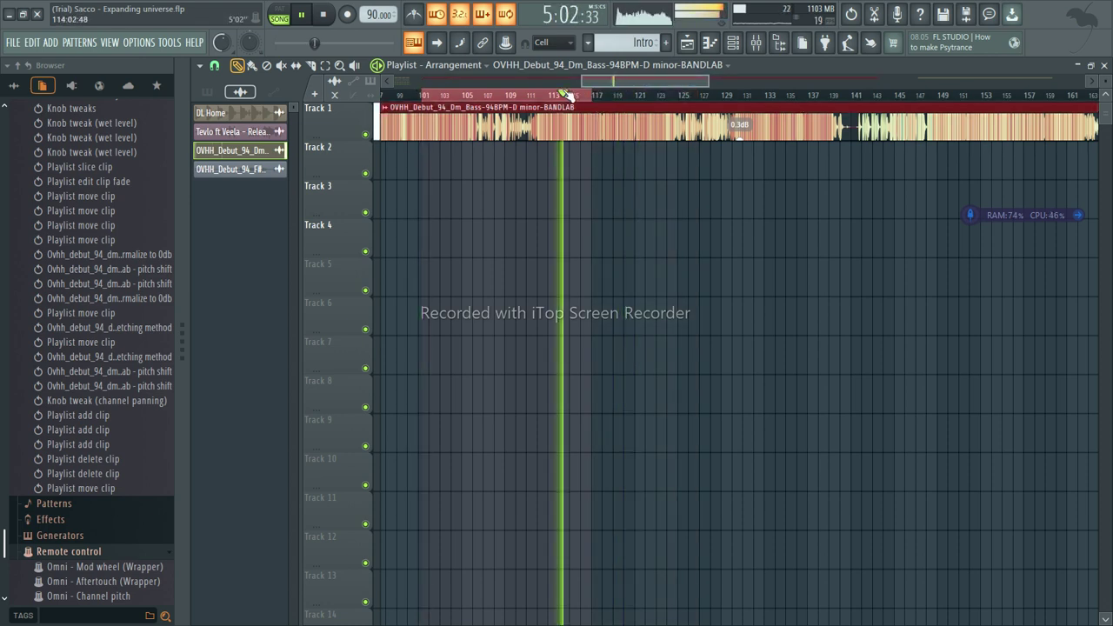
left_click(737, 96)
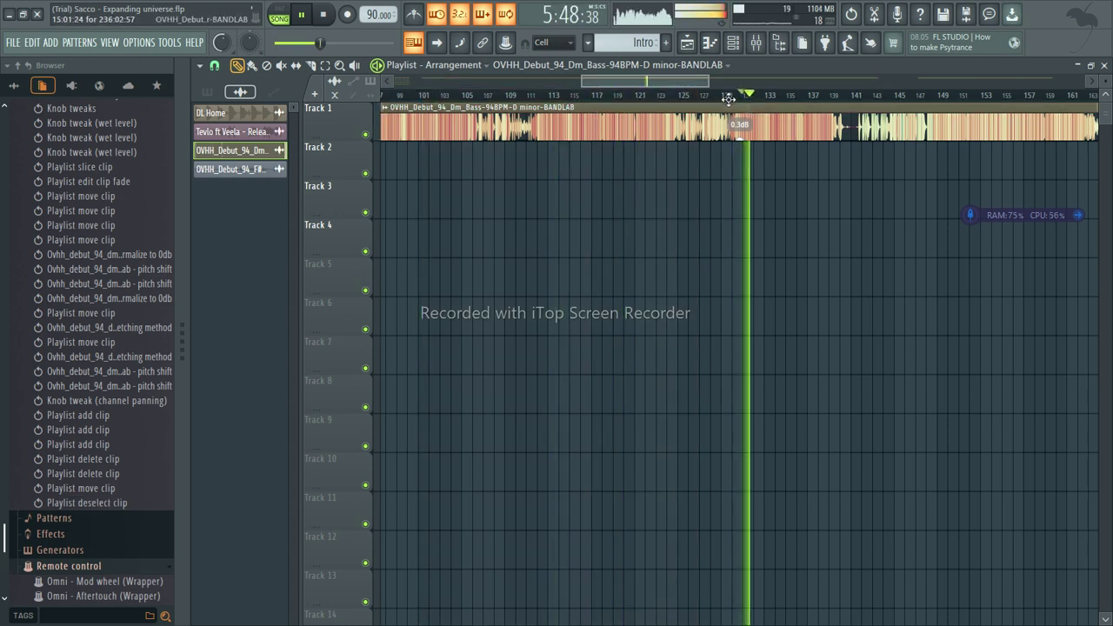
key("XF86AudioLowerVolume")
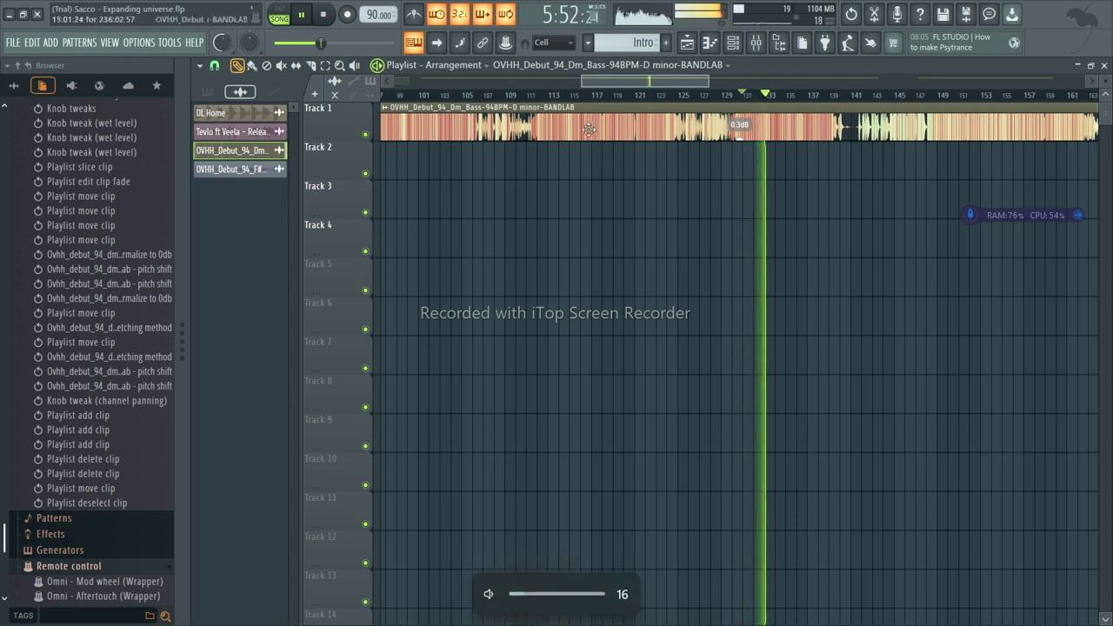
Open the channel settings of the track 1 clip and set its time-stretching mode to Resample
double_click(661, 103)
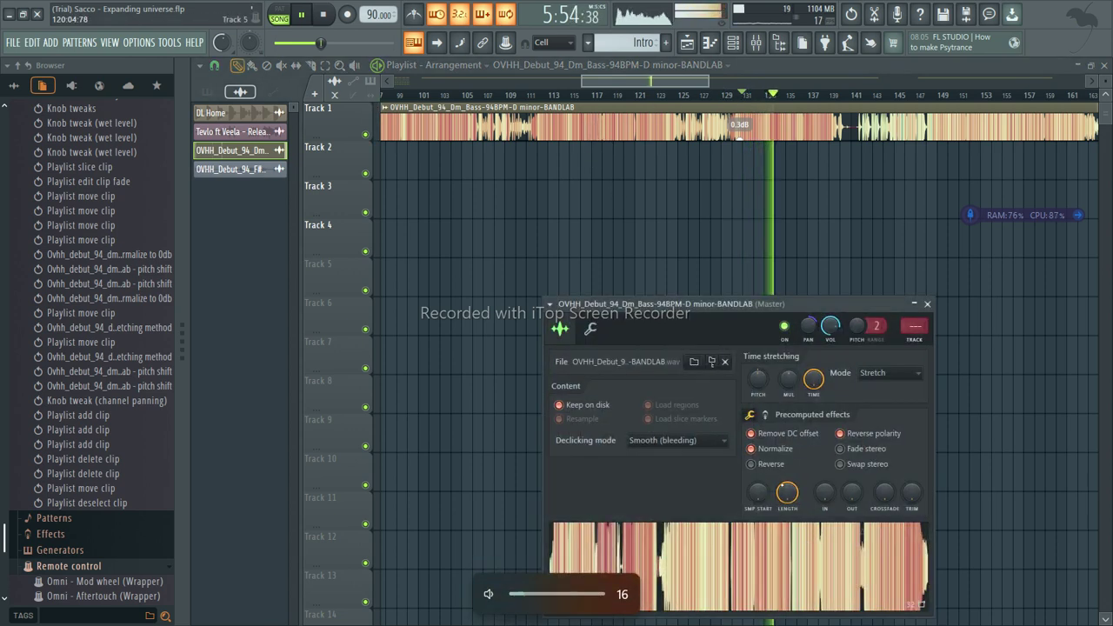
left_click(764, 415)
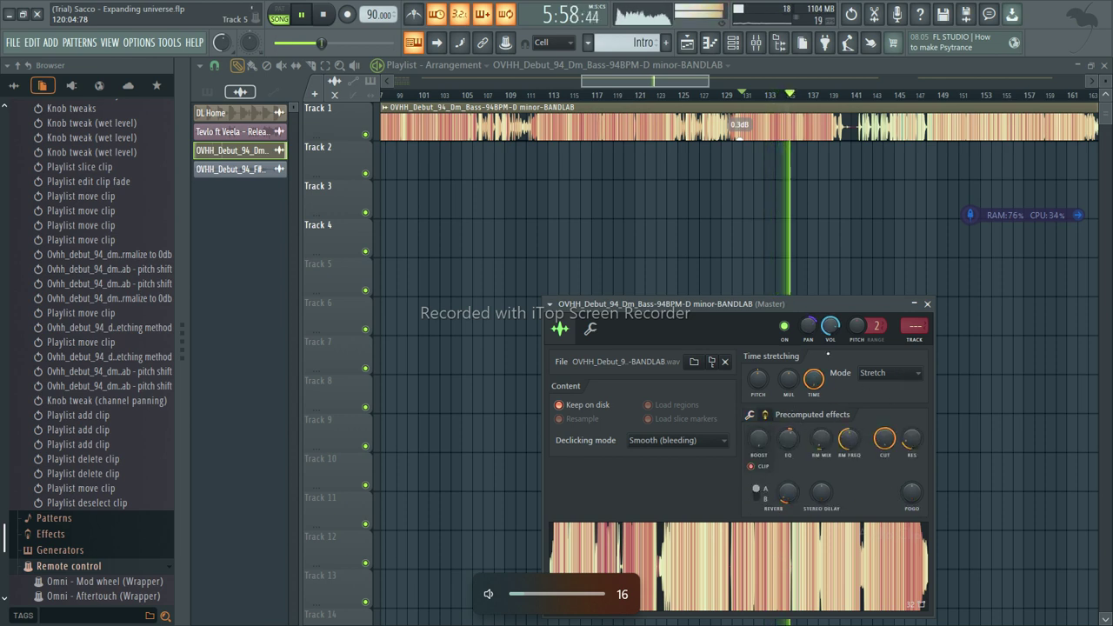
left_click(881, 371)
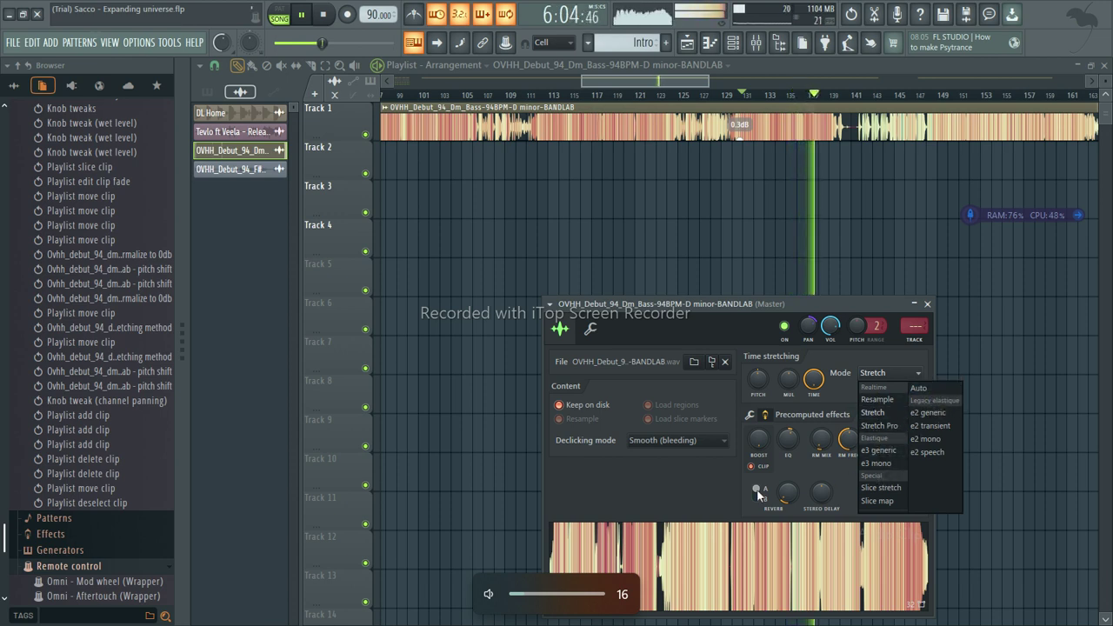
left_click(898, 398)
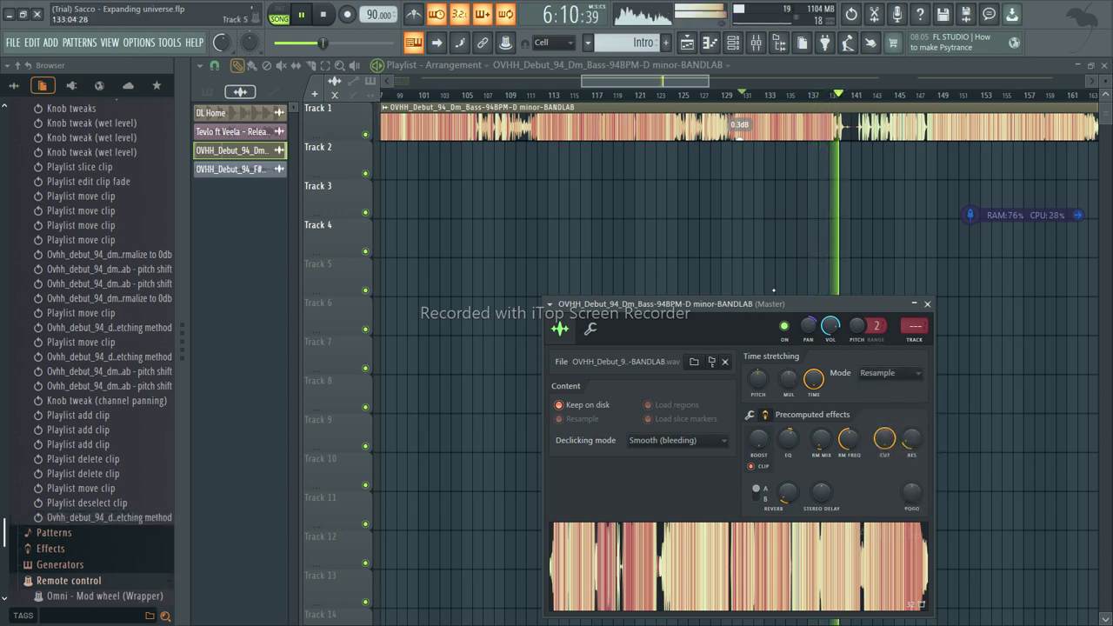
left_click(683, 441)
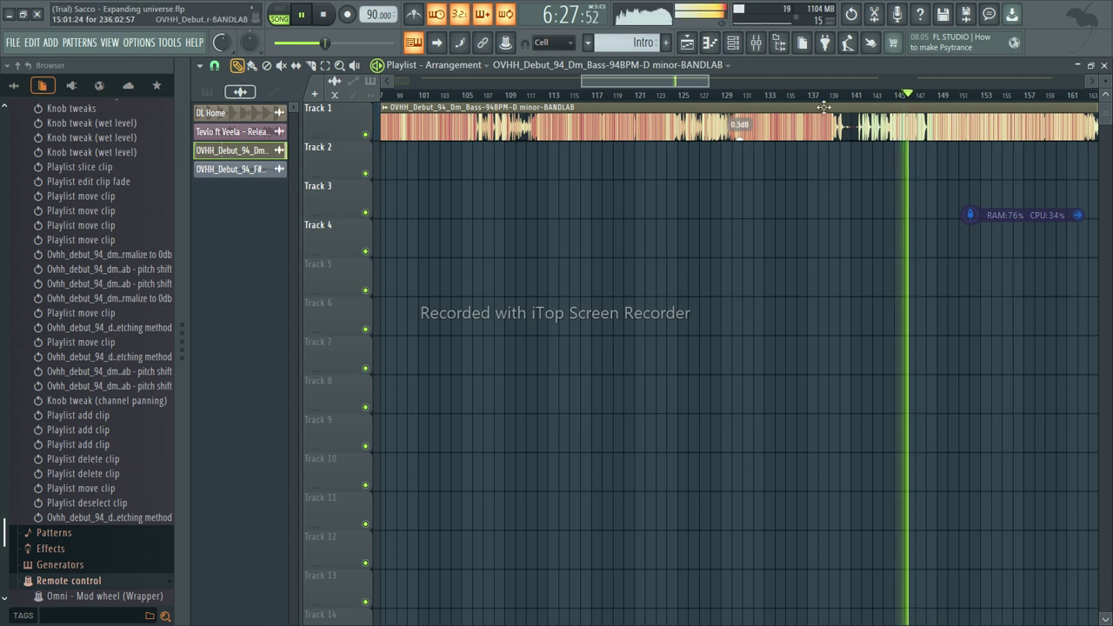
Jump playback to about bar 141 and open the Mixer at full size
left_click(850, 102)
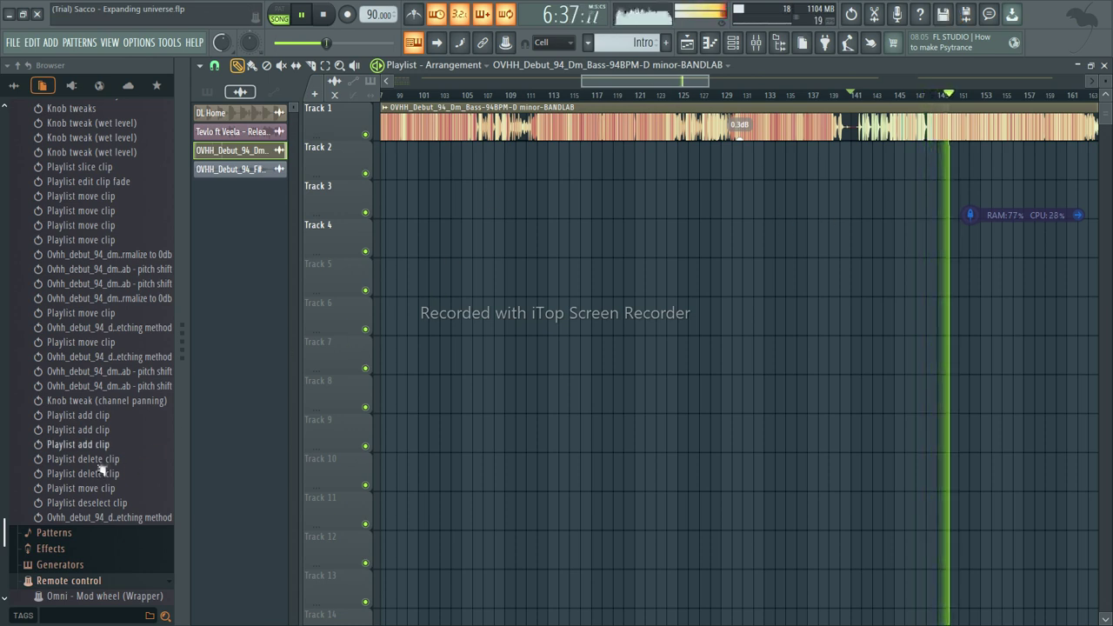
left_click(755, 44)
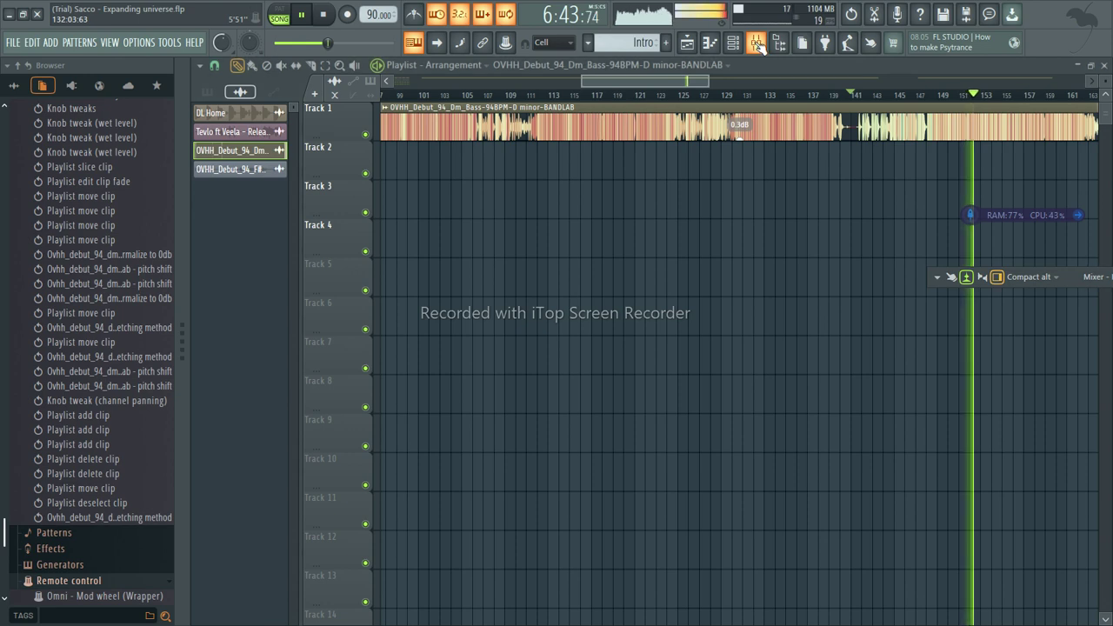
left_click_drag(1044, 277, 838, 284)
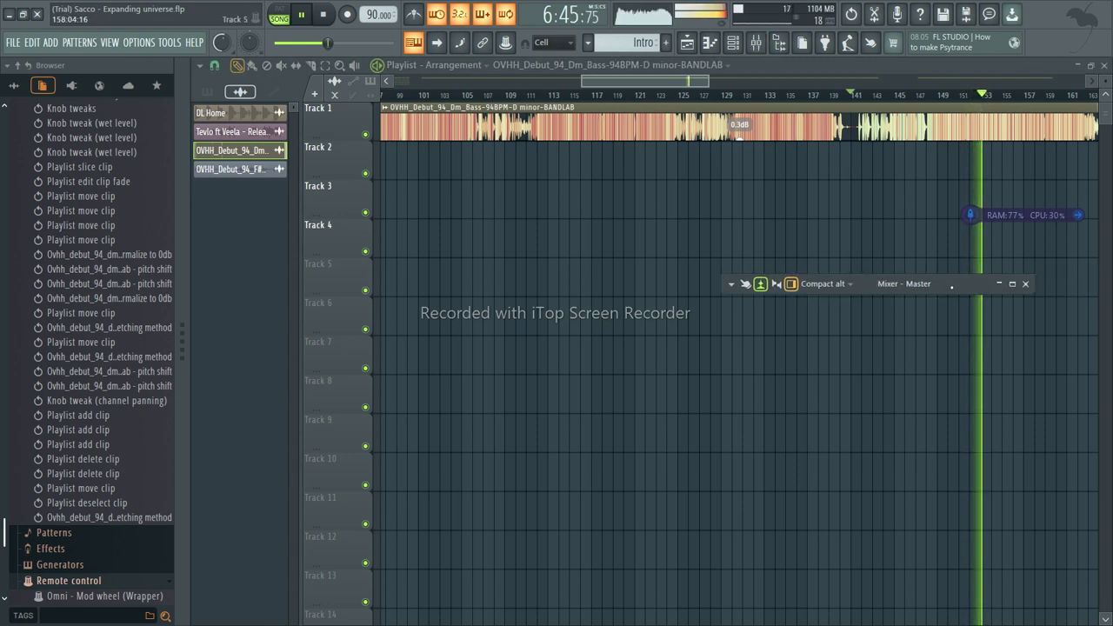
left_click(1012, 284)
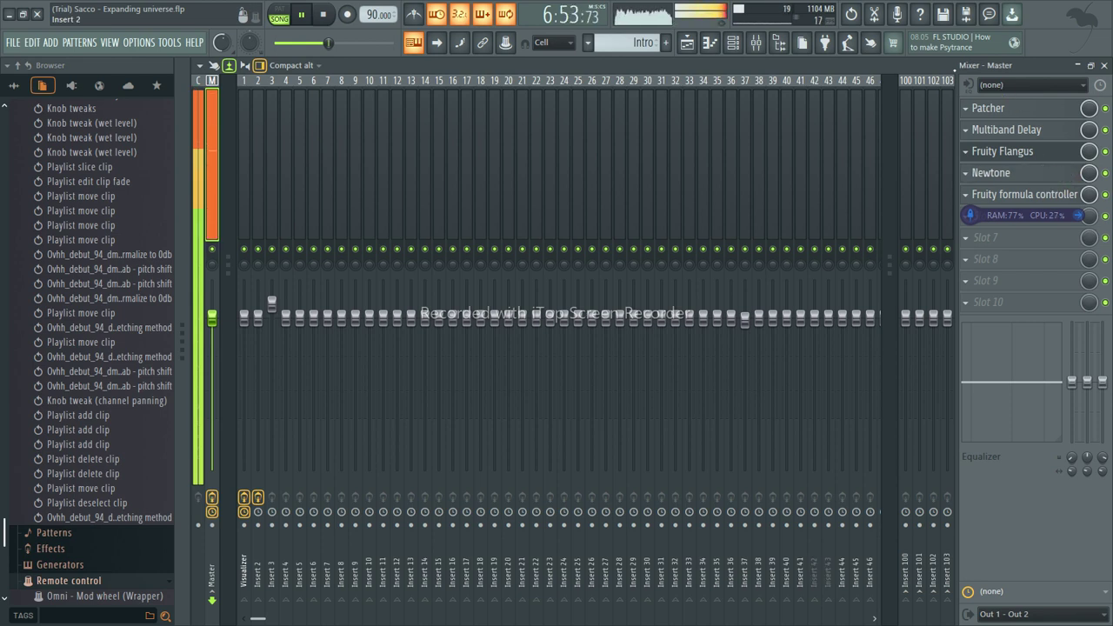
Open Multiband Delay on the Master track and step forward through its presets past Default and Empty
left_click(1008, 130)
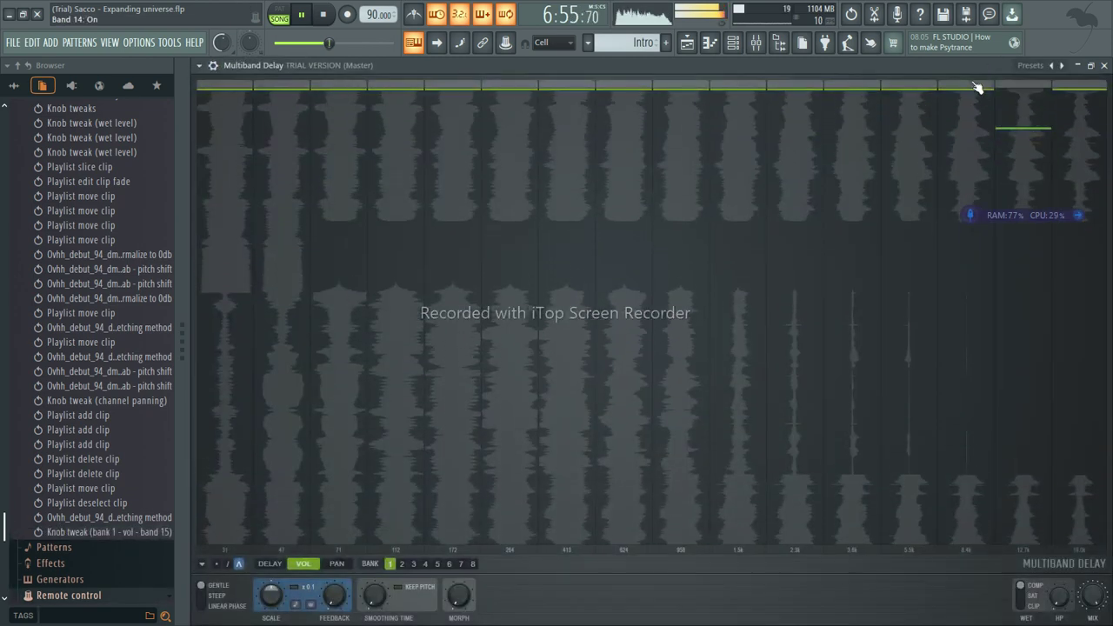
left_click(1062, 65)
left_click(1064, 66)
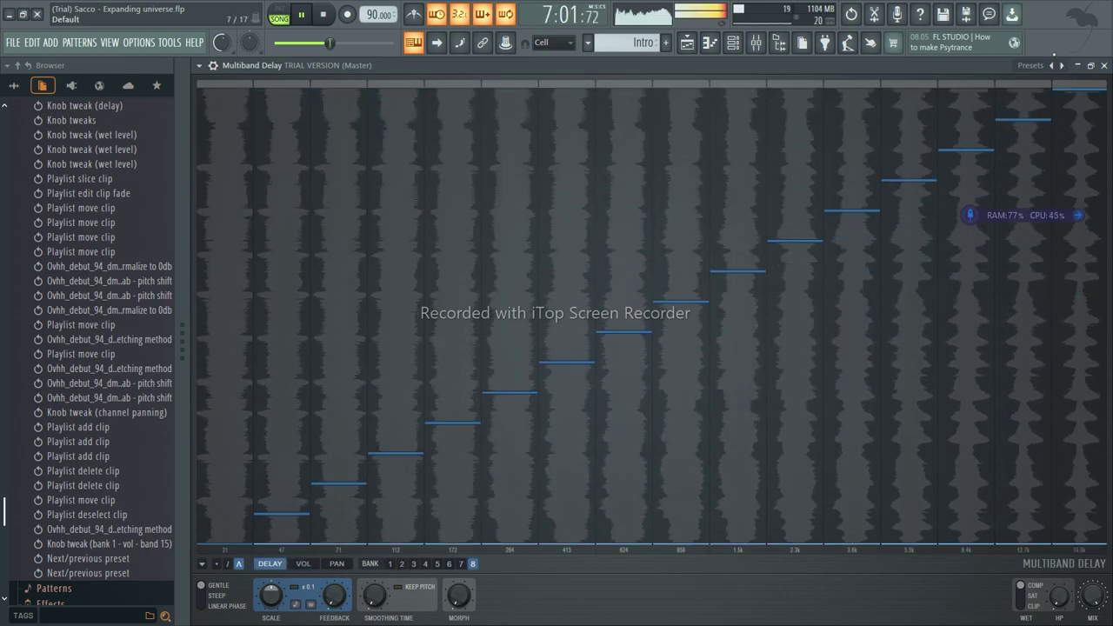
key("XF86AudioLowerVolume")
left_click(1062, 66)
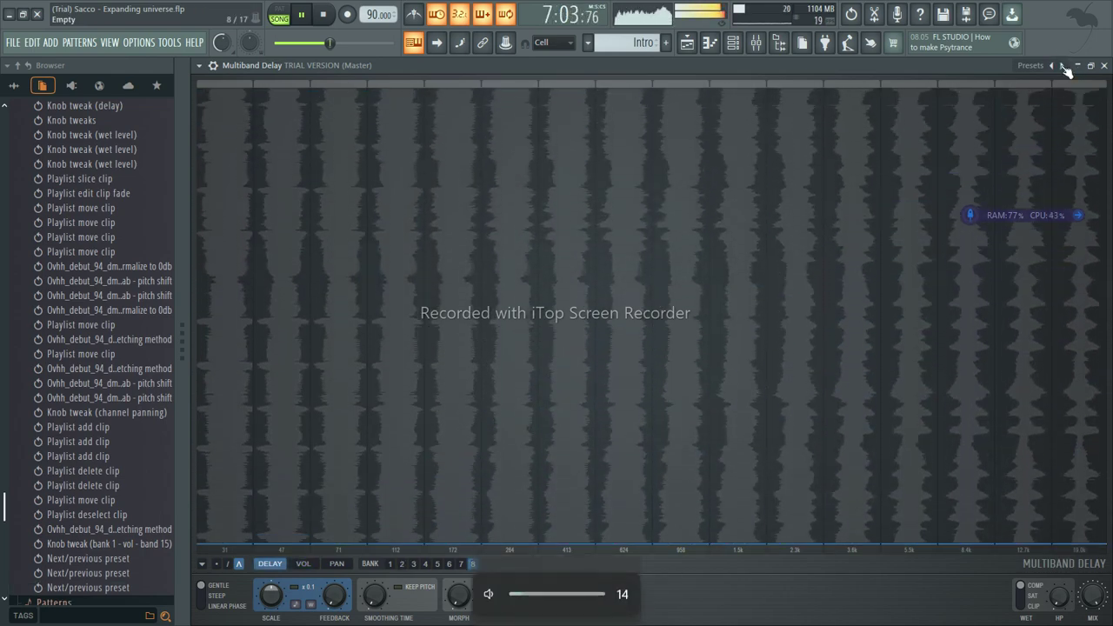
left_click(1063, 66)
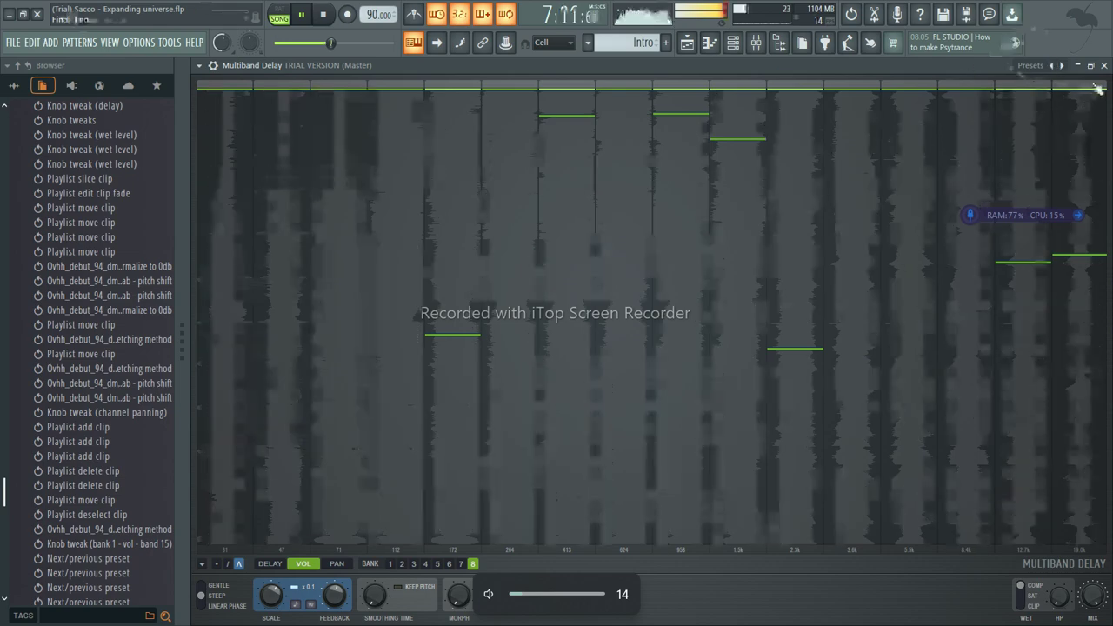
left_click(1062, 66)
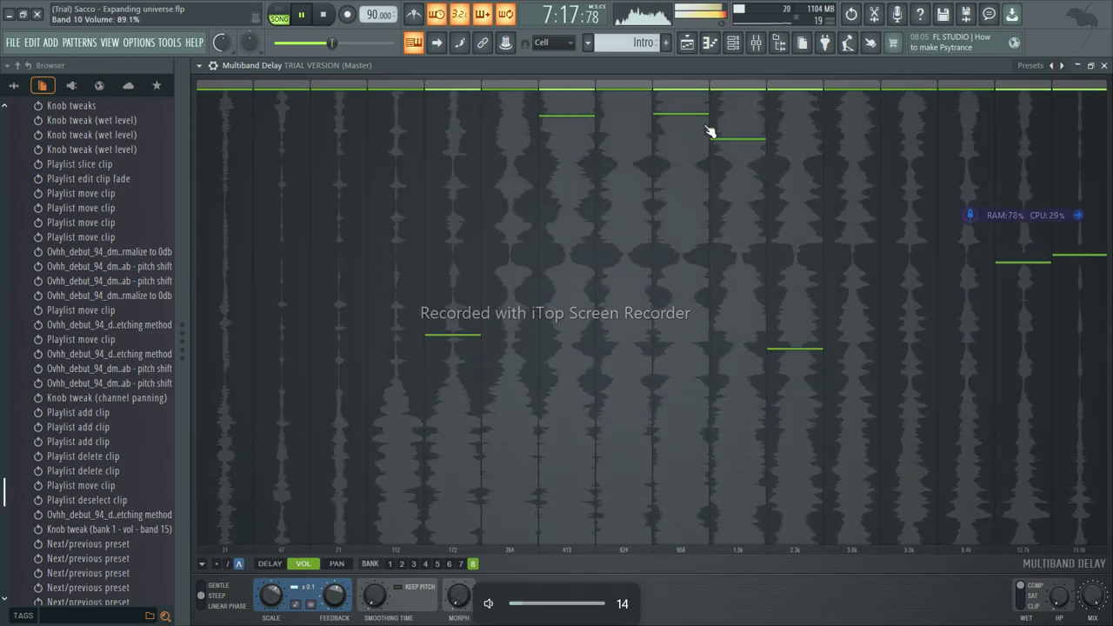
Redraw the bank 8 band volumes of Multiband Delay freehand and set the filter mode to linear phase
left_click(531, 173)
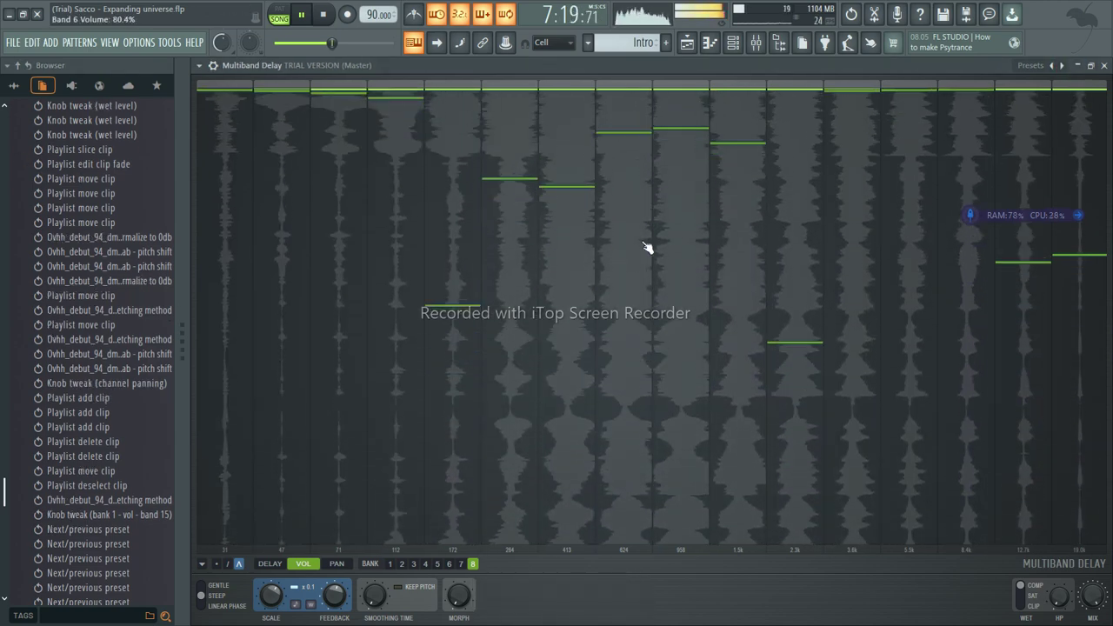
left_click(754, 238)
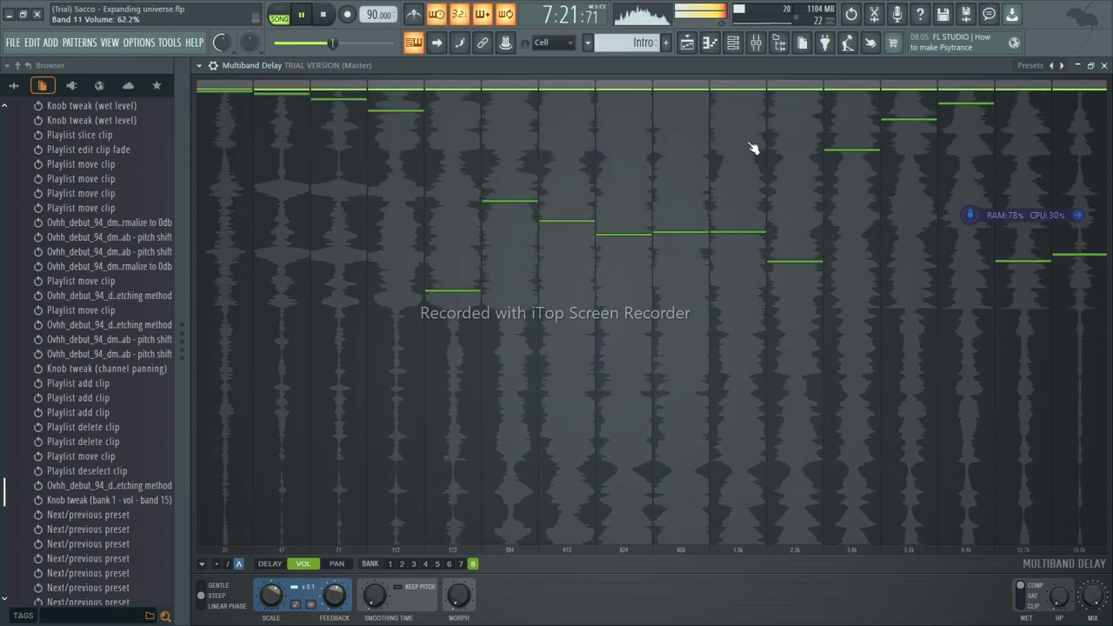
left_click_drag(226, 171, 319, 238)
mouse_move(830, 97)
left_mouse_down()
mouse_move(209, 198)
mouse_move(454, 330)
mouse_move(583, 466)
mouse_move(647, 462)
mouse_move(618, 236)
mouse_move(666, 218)
mouse_move(443, 348)
left_mouse_up()
mouse_move(441, 201)
left_mouse_down()
mouse_move(464, 169)
mouse_move(842, 124)
mouse_move(777, 184)
mouse_move(706, 164)
mouse_move(686, 478)
mouse_move(623, 374)
mouse_move(208, 197)
left_mouse_up()
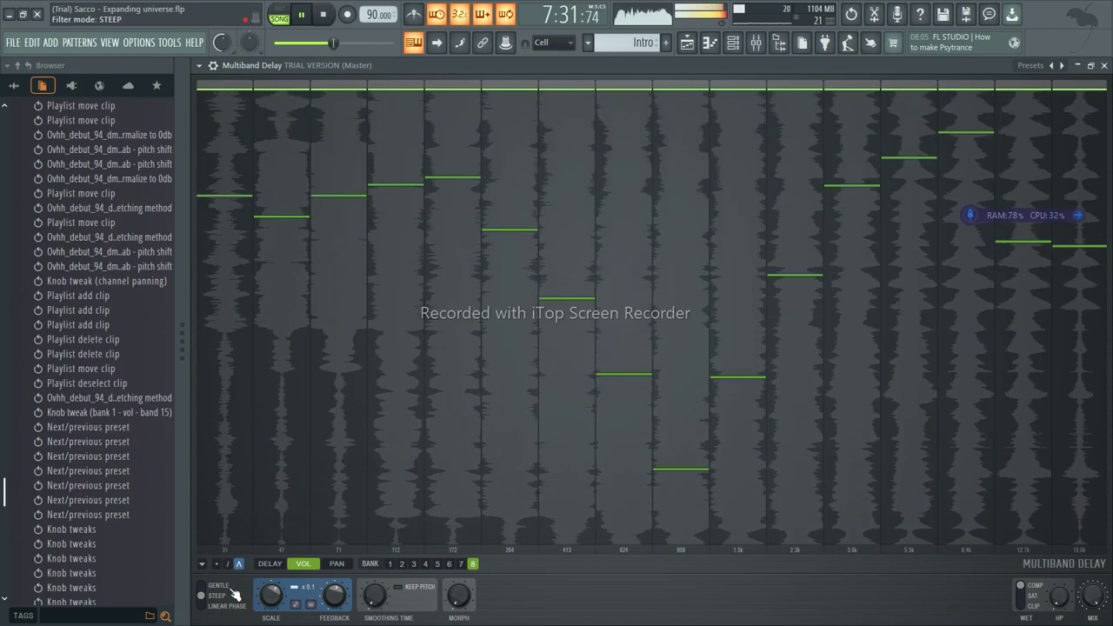
left_click(224, 606)
Draw a bank 2 pan curve peaking to the right at the middle bands, and load the Spectralay (morph) preset
left_click(336, 563)
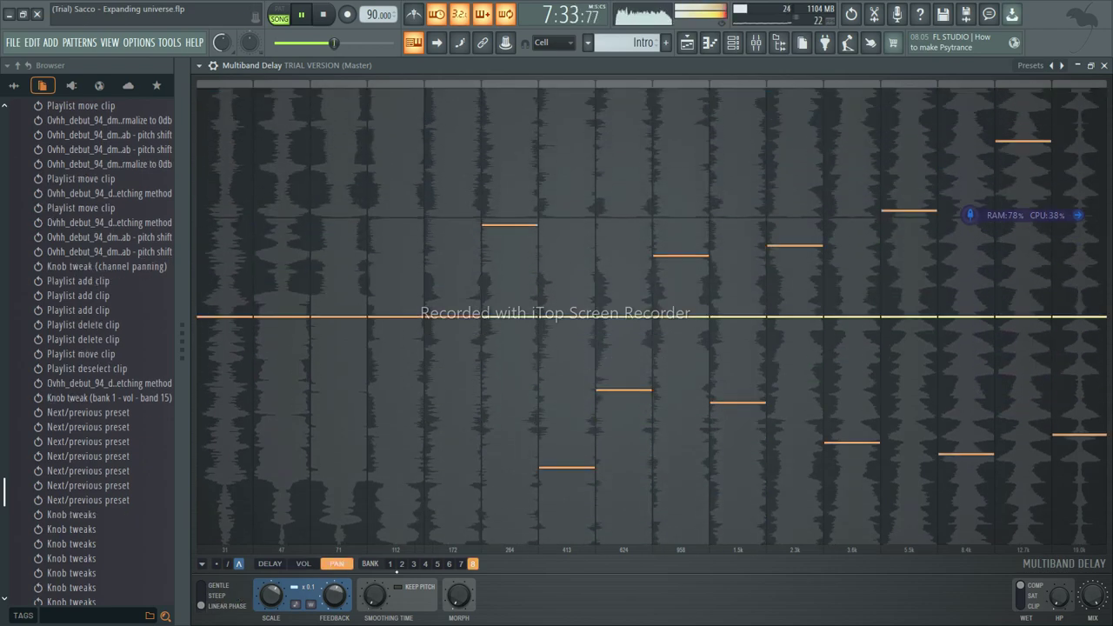
left_click(402, 564)
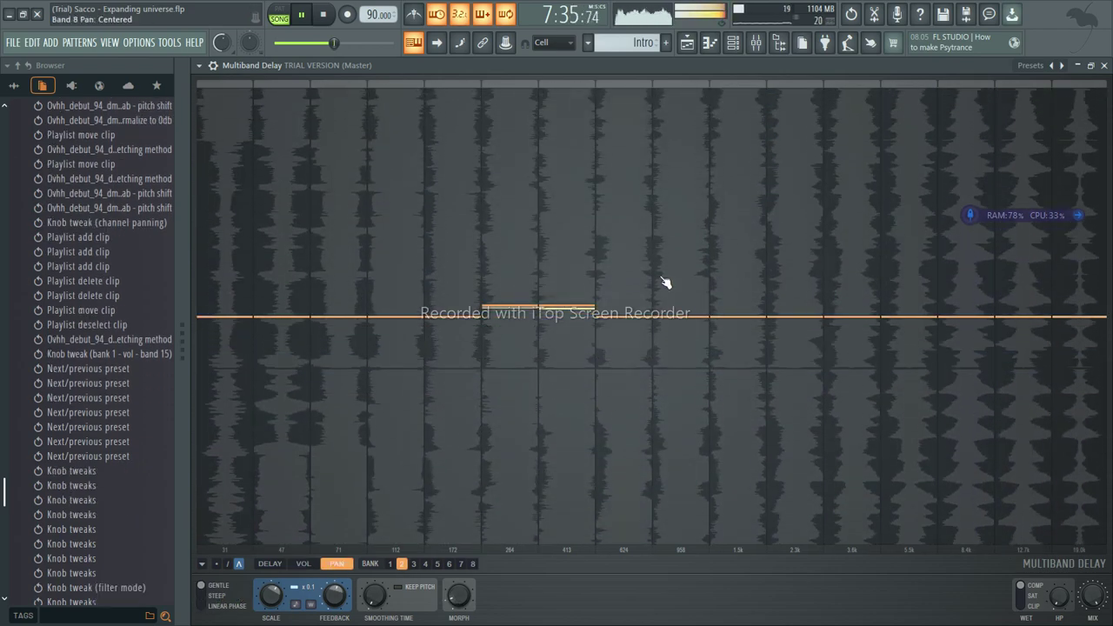
mouse_move(663, 280)
left_mouse_down()
mouse_move(792, 186)
mouse_move(1039, 287)
mouse_move(909, 293)
left_mouse_up()
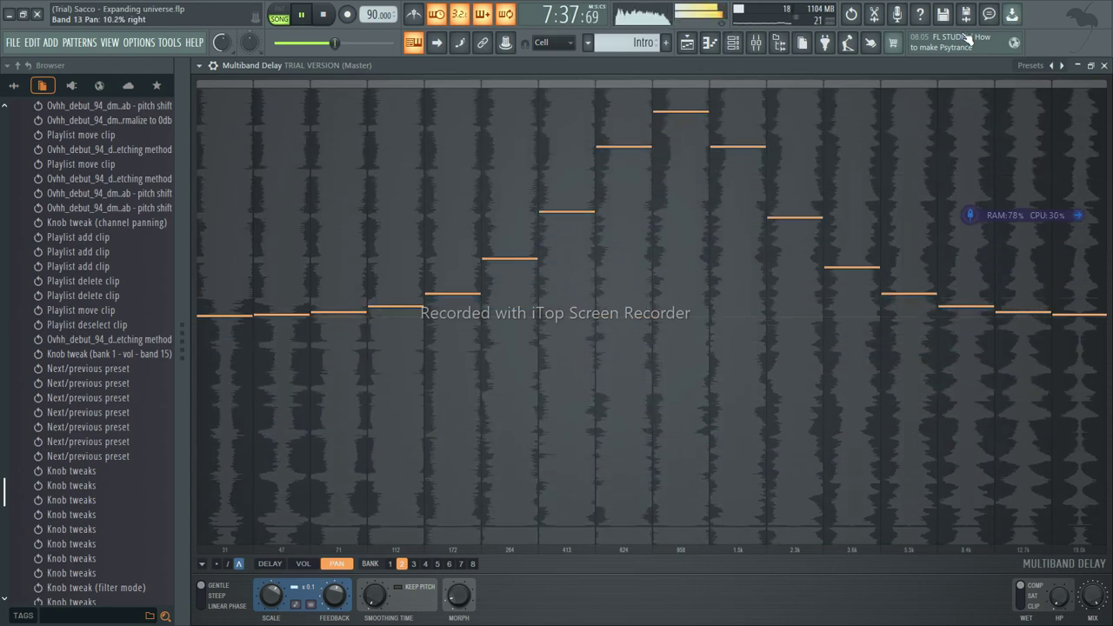
left_click(1061, 65)
left_click(1083, 66)
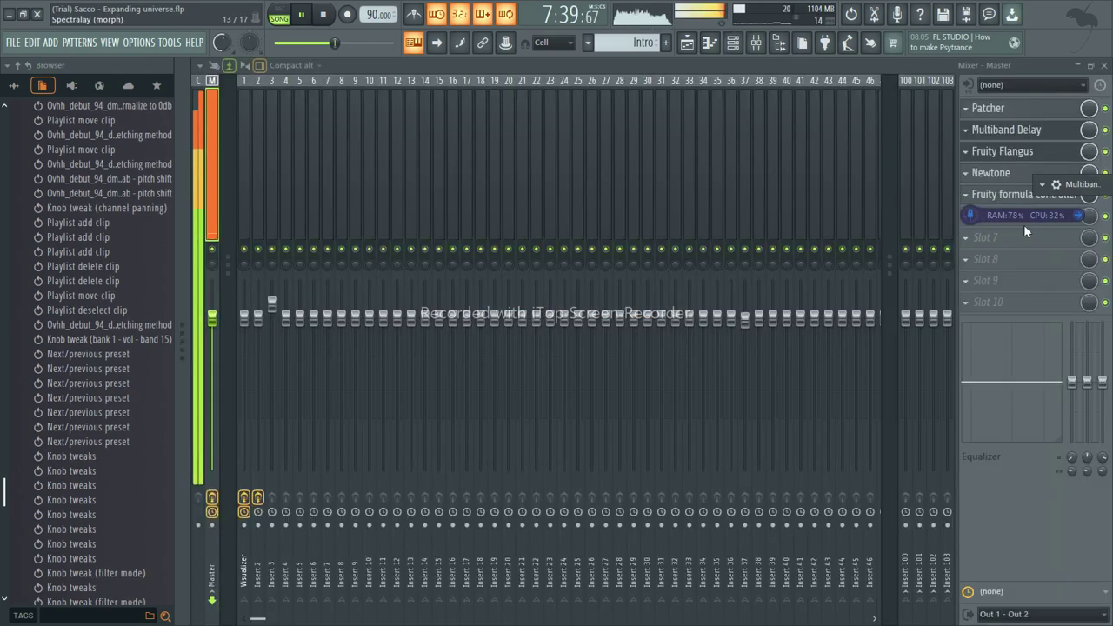
Replace Multiband Delay on the Master track with Fruity Send, adjusting its dry level and panning the send to the right
left_click(966, 130)
mouse_move(978, 160)
mouse_move(923, 250)
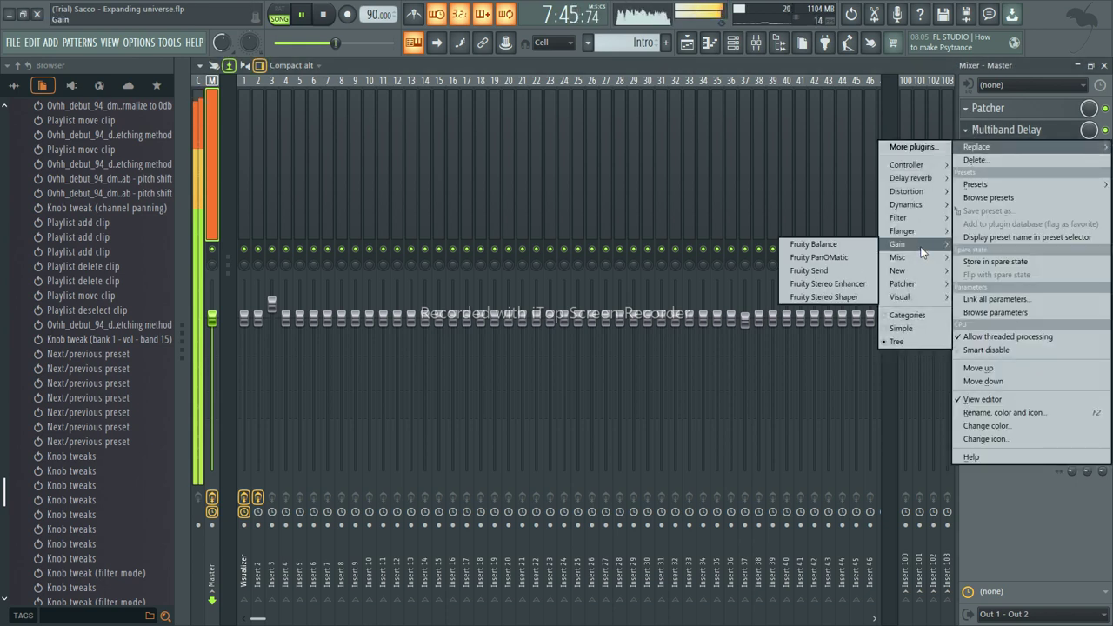
left_click(835, 272)
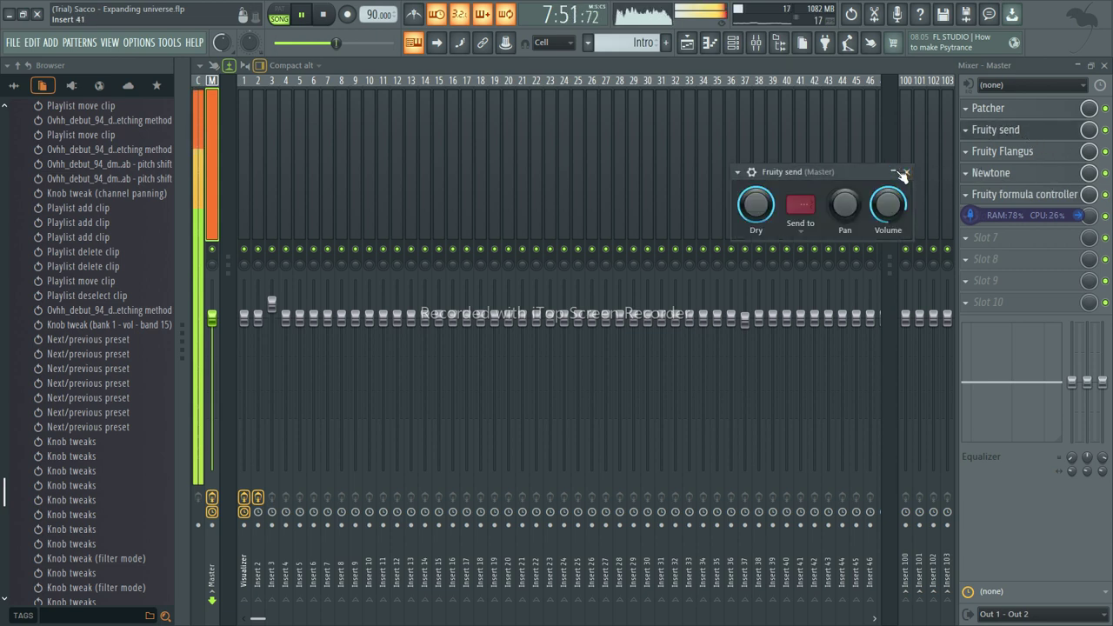
left_click_drag(755, 203, 755, 207)
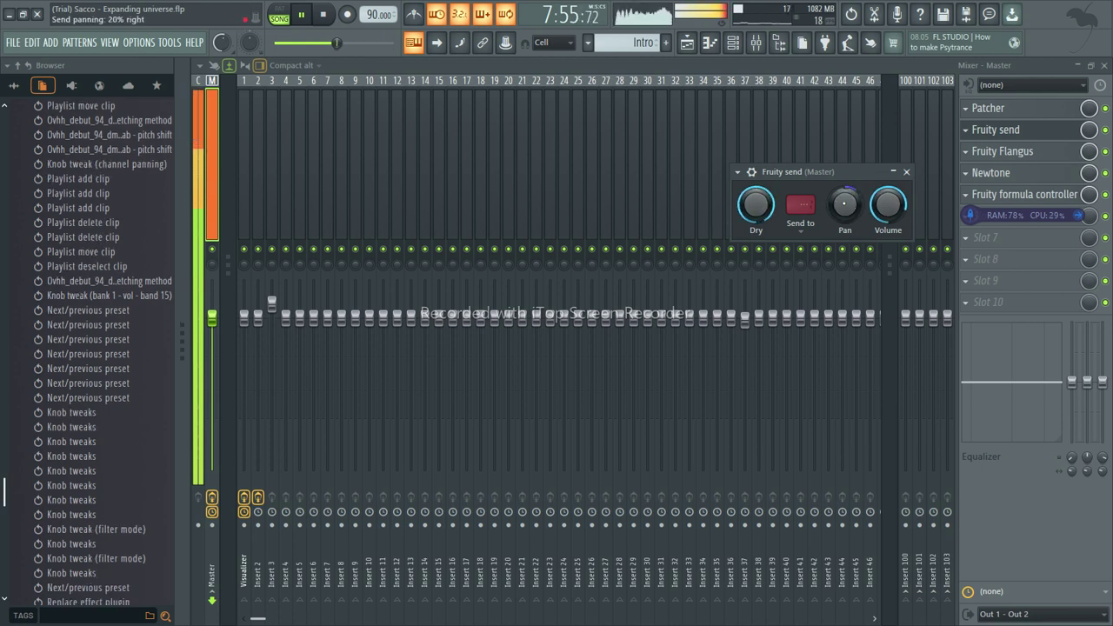
left_click_drag(845, 204, 844, 184)
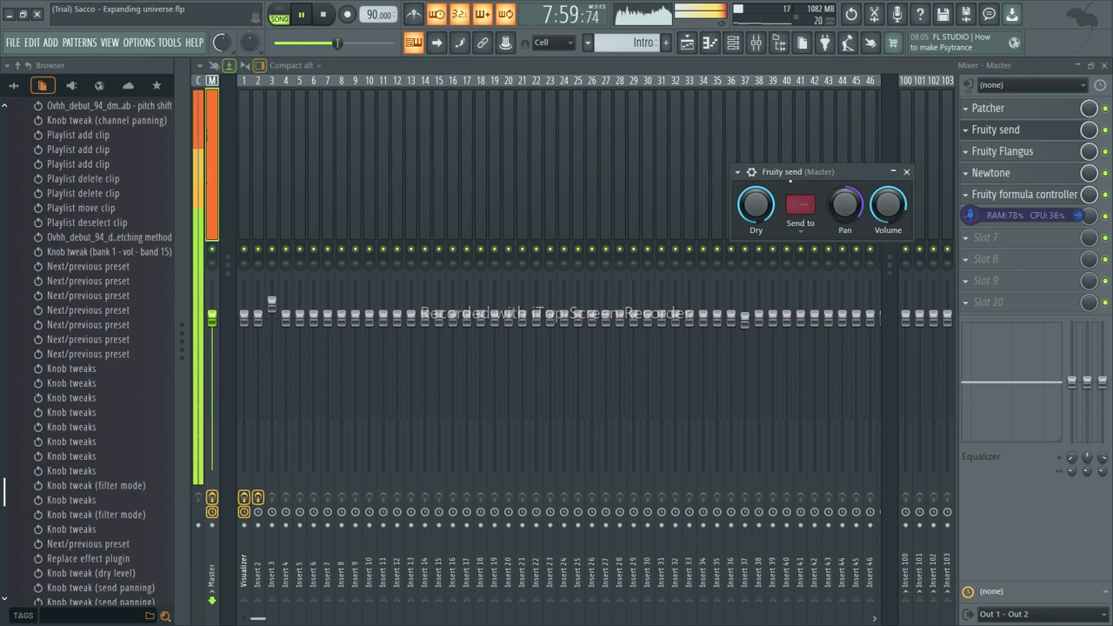
Open Fruity Flangus on the Master track and raise its spread, speed (to 68%) and wet level
left_click(1040, 151)
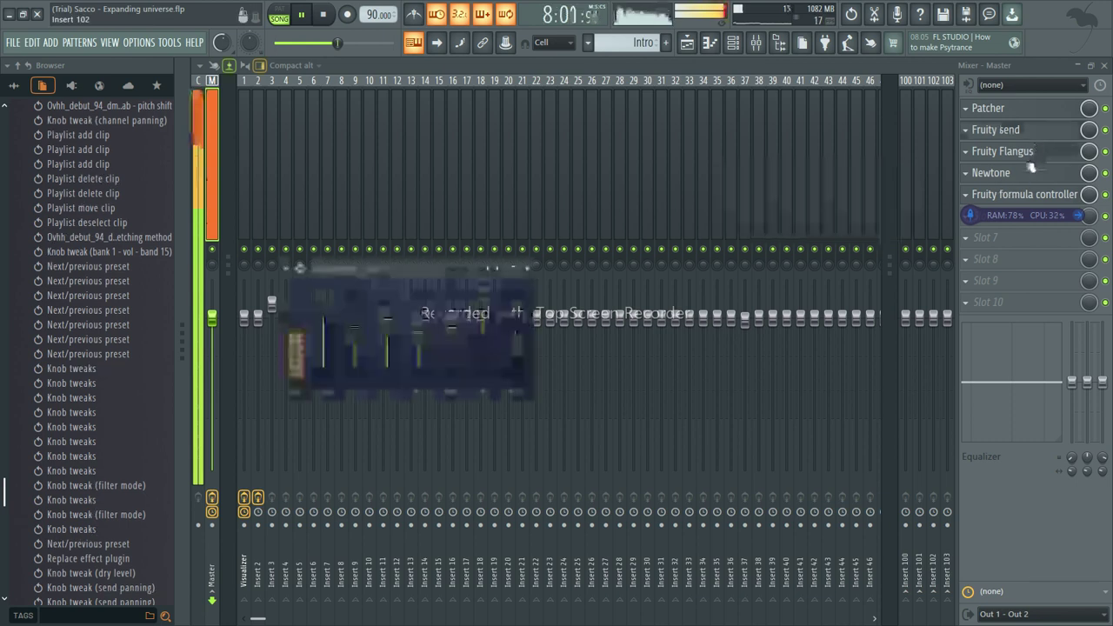
left_click(496, 269)
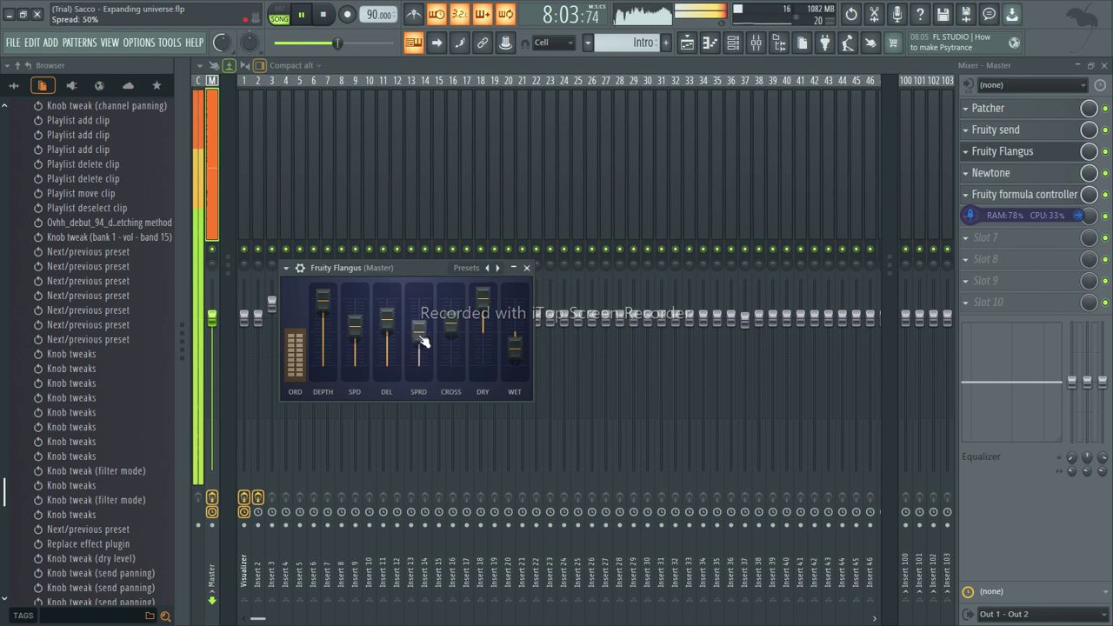
left_click_drag(422, 340, 423, 335)
left_click_drag(355, 325, 354, 318)
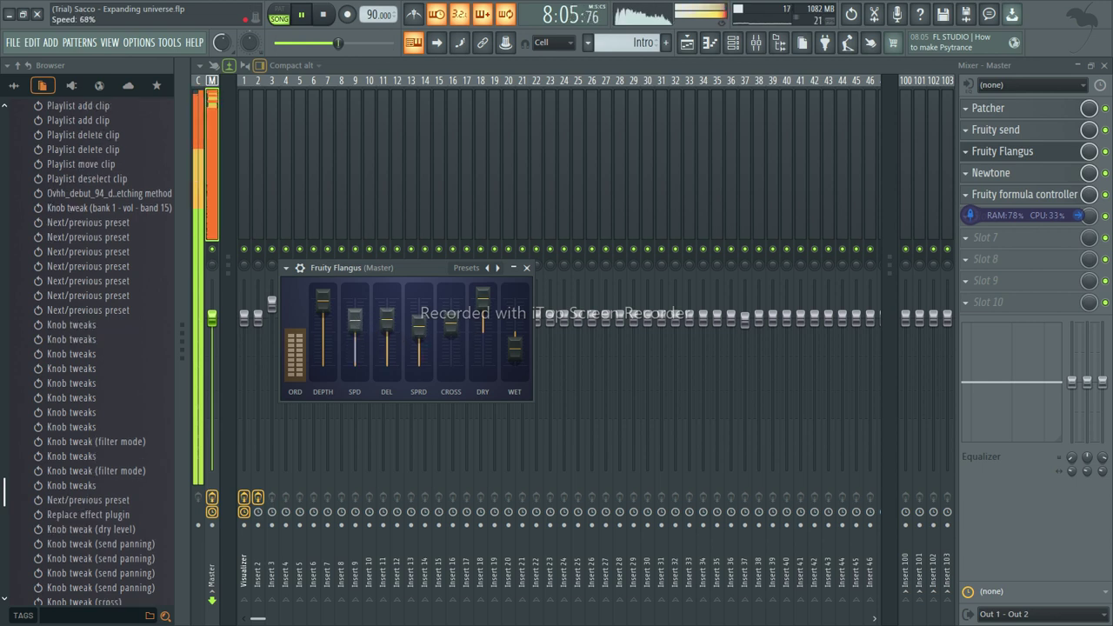
left_click_drag(529, 339, 530, 335)
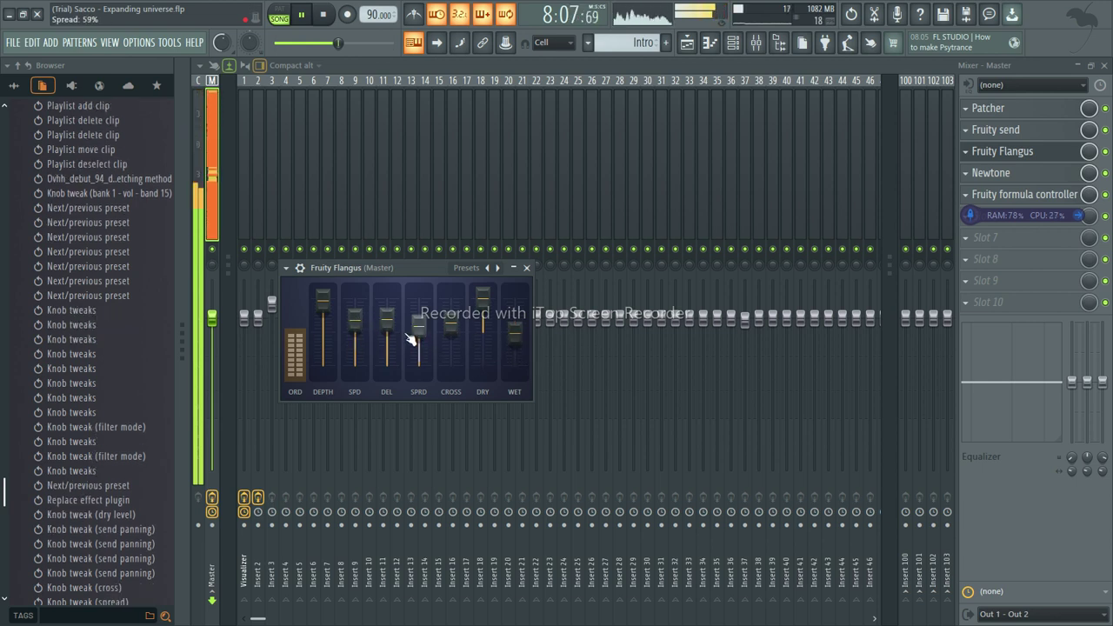
Fine-tune Fruity Flangus by readjusting the spread, raising the cross and delay, and lowering the depth
left_click_drag(412, 339, 386, 331)
left_click_drag(450, 304, 386, 323)
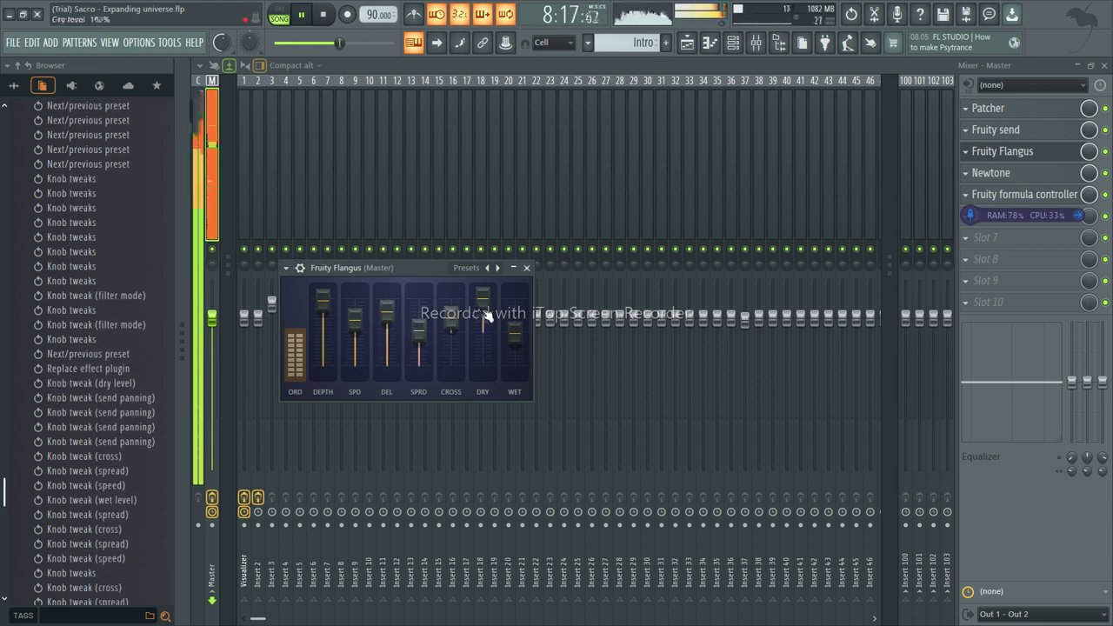
left_click_drag(322, 298, 322, 307)
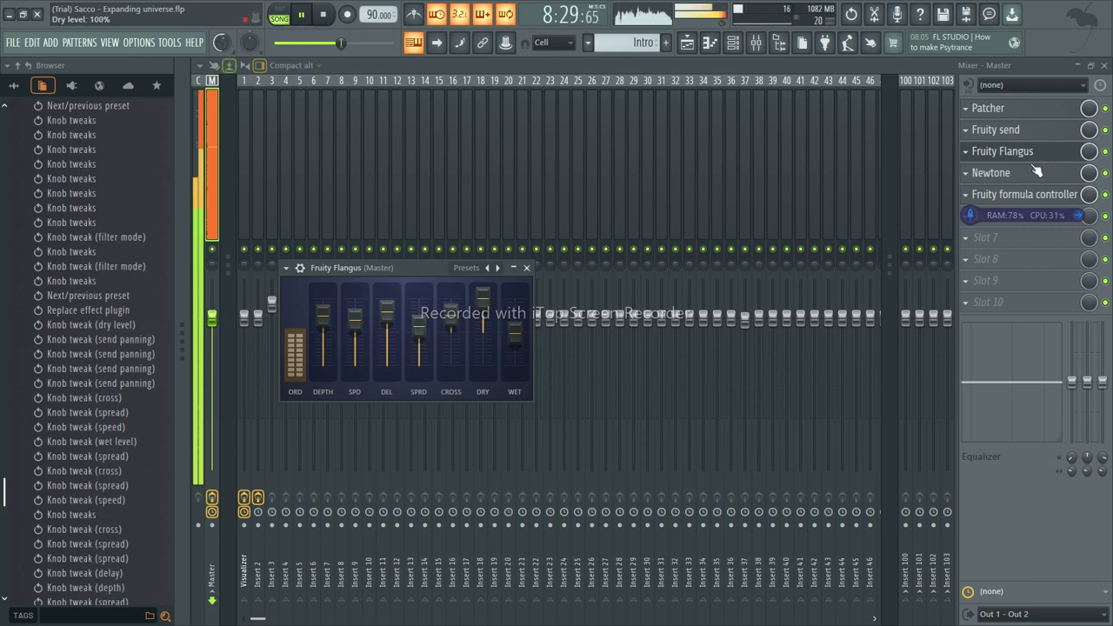
Pause playback, open Fruity formula controller on the Master track and step forward through its presets to Advanced LFO
left_click(1034, 177)
left_click(1035, 178)
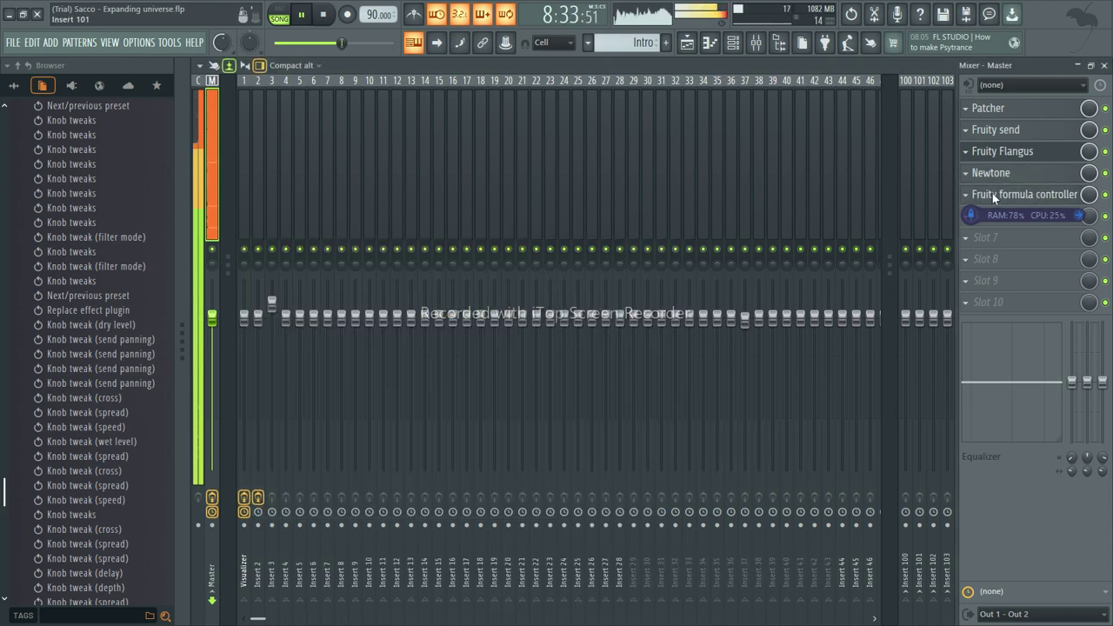
key("space")
double_click(998, 196)
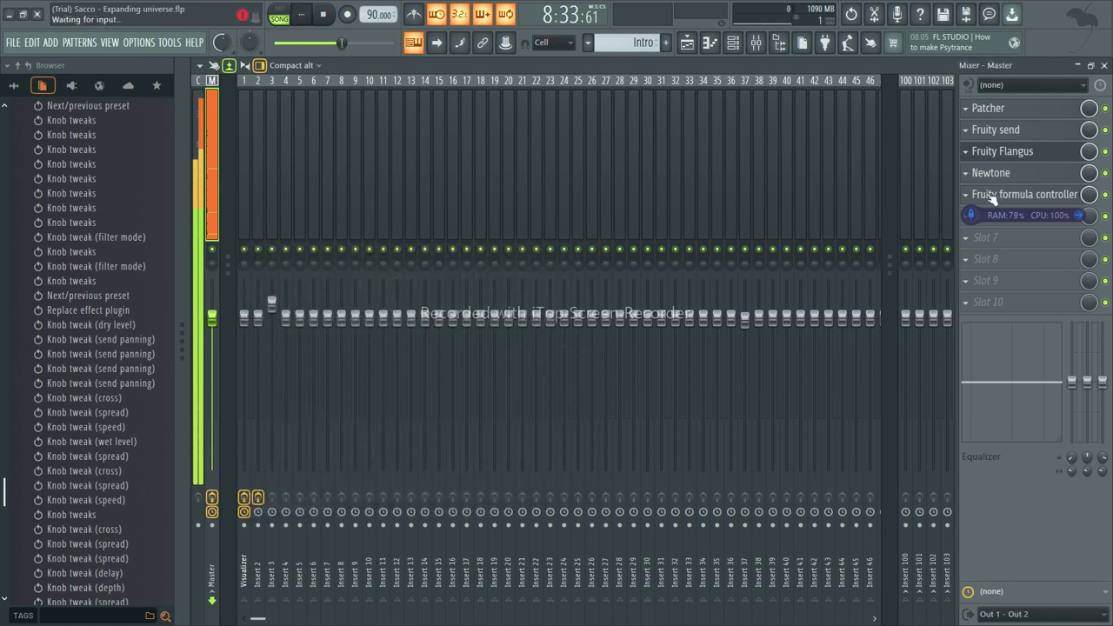
left_click(998, 196)
left_click(576, 250)
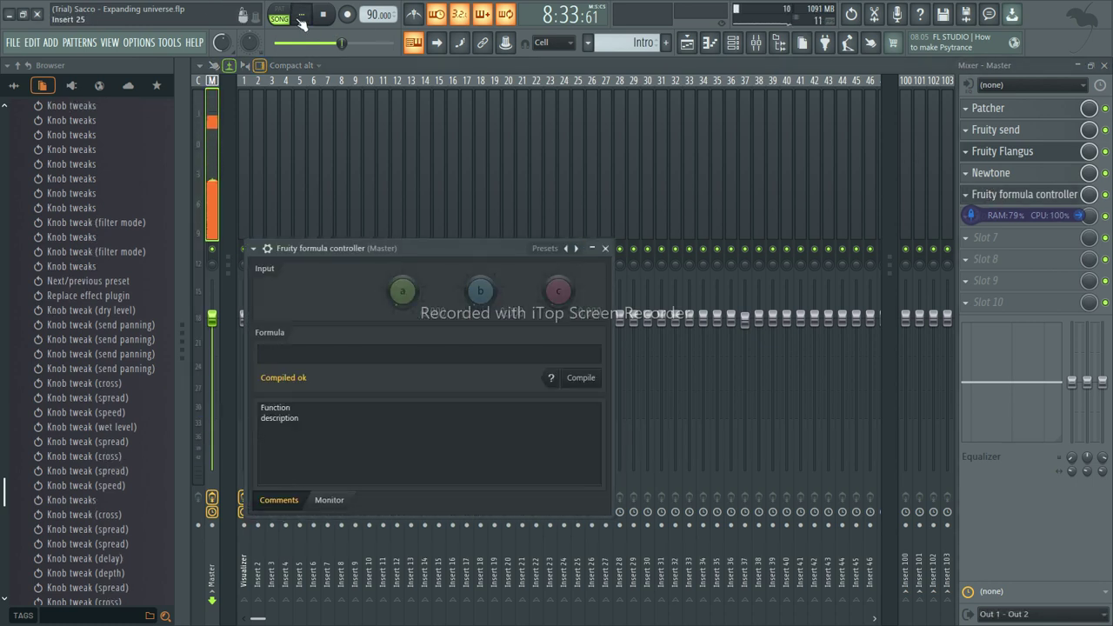
key("c")
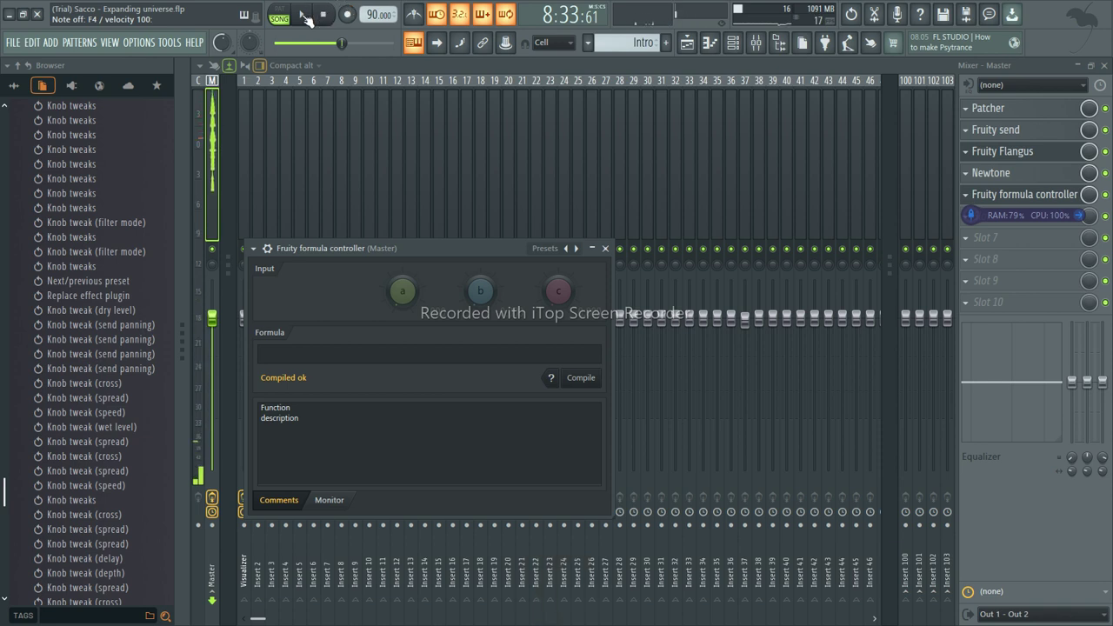
left_click(576, 249)
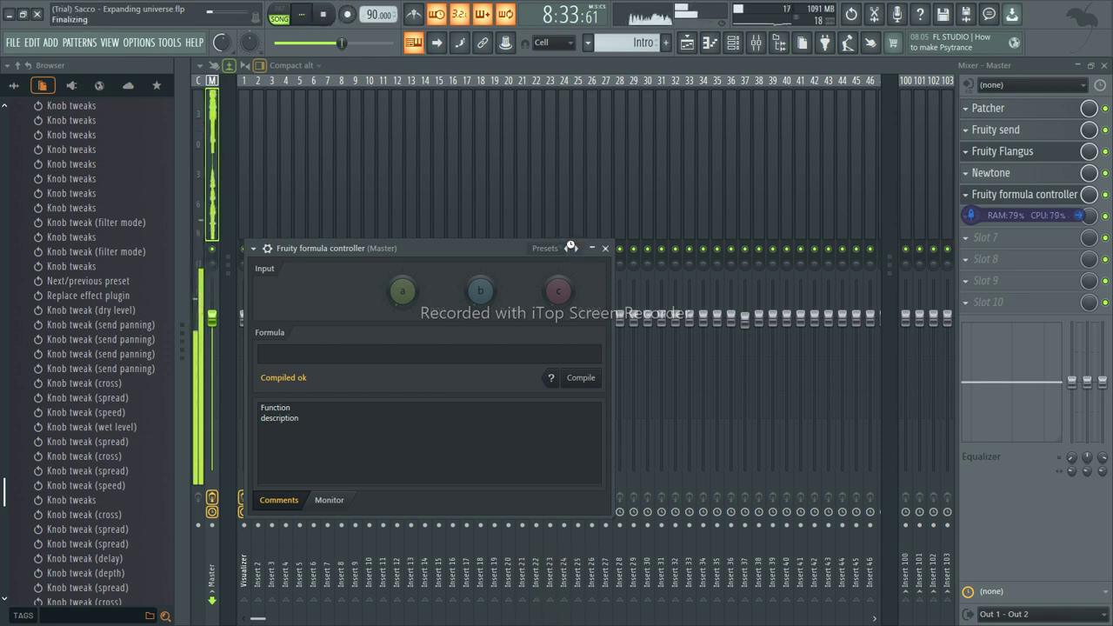
left_click(576, 249)
Review the current Patcher, Fruity Send and Fruity Flangus settings on the Master track one after another
left_click(1025, 107)
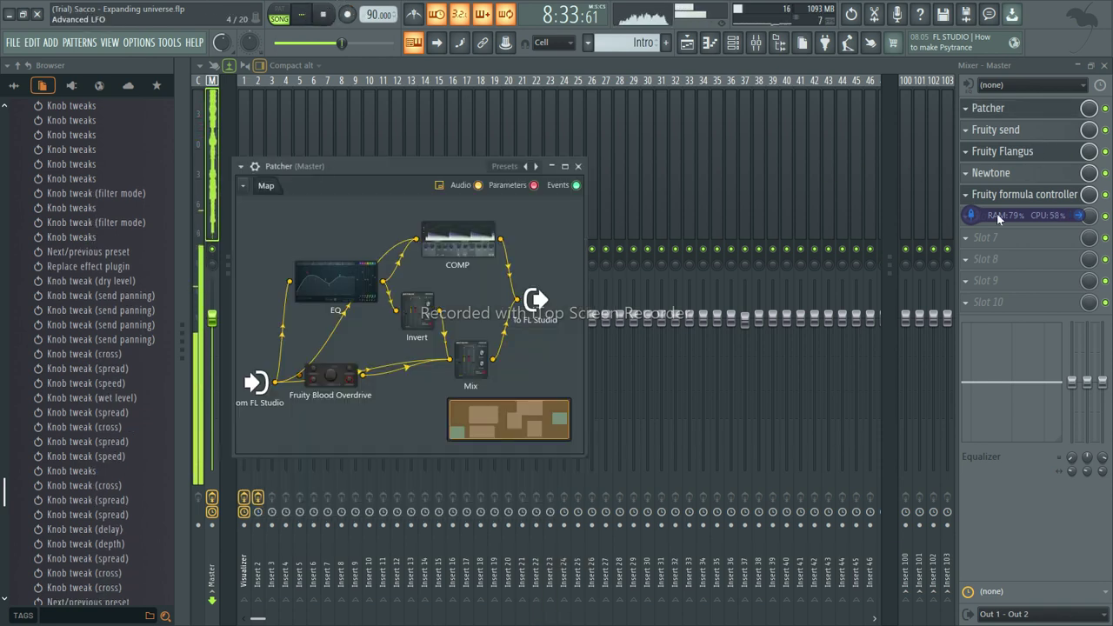
left_click(1043, 132)
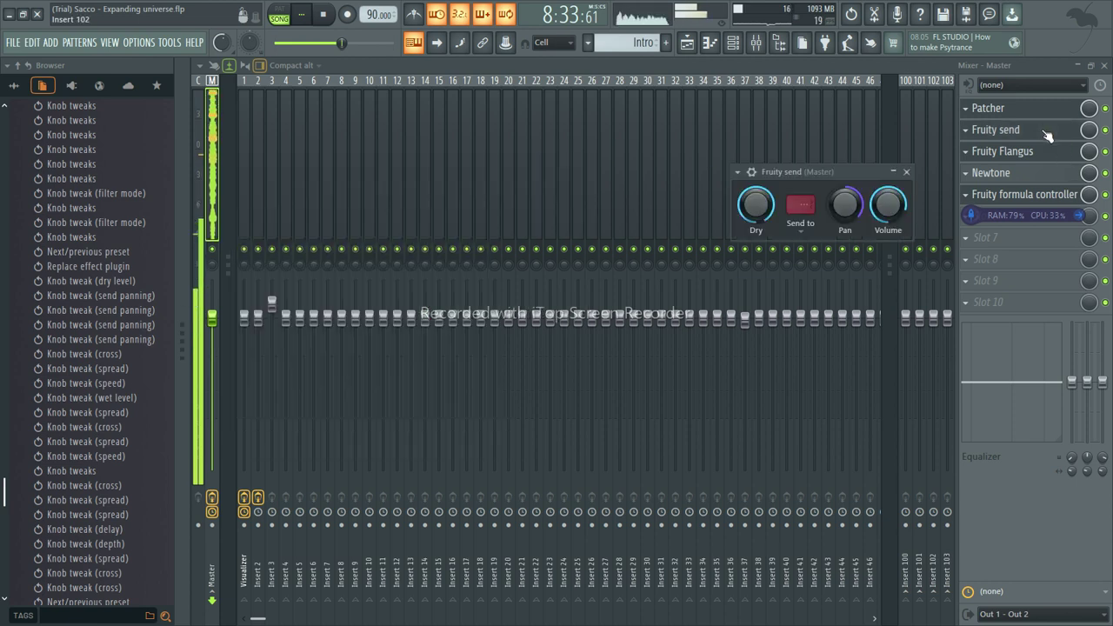
left_click(906, 171)
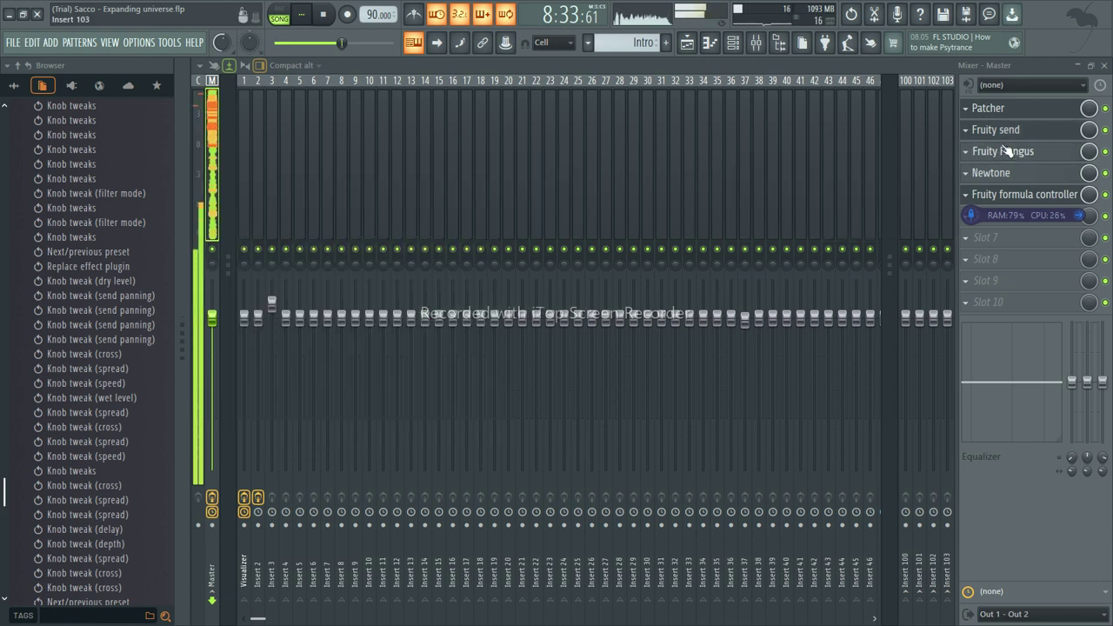
left_click(1002, 152)
left_click(1002, 151)
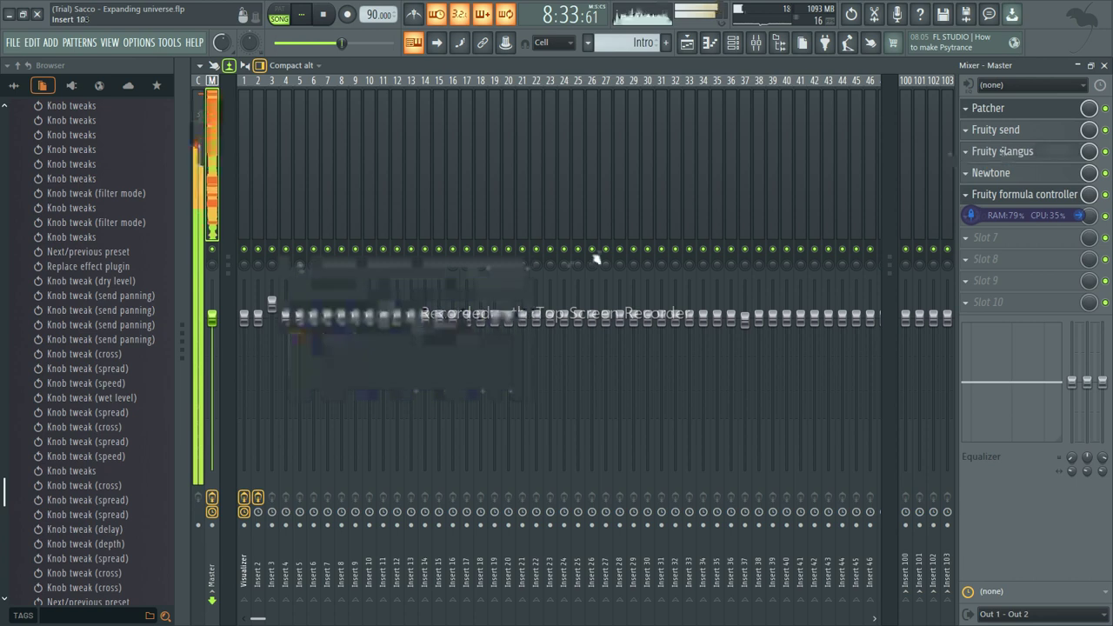
left_click(1033, 154)
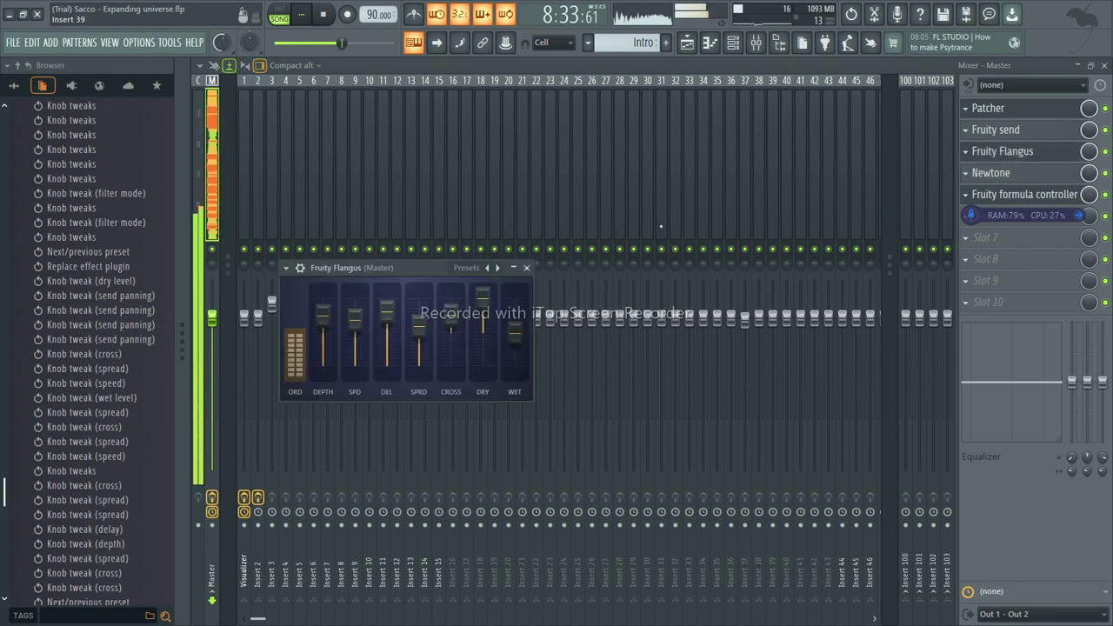
key("Escape")
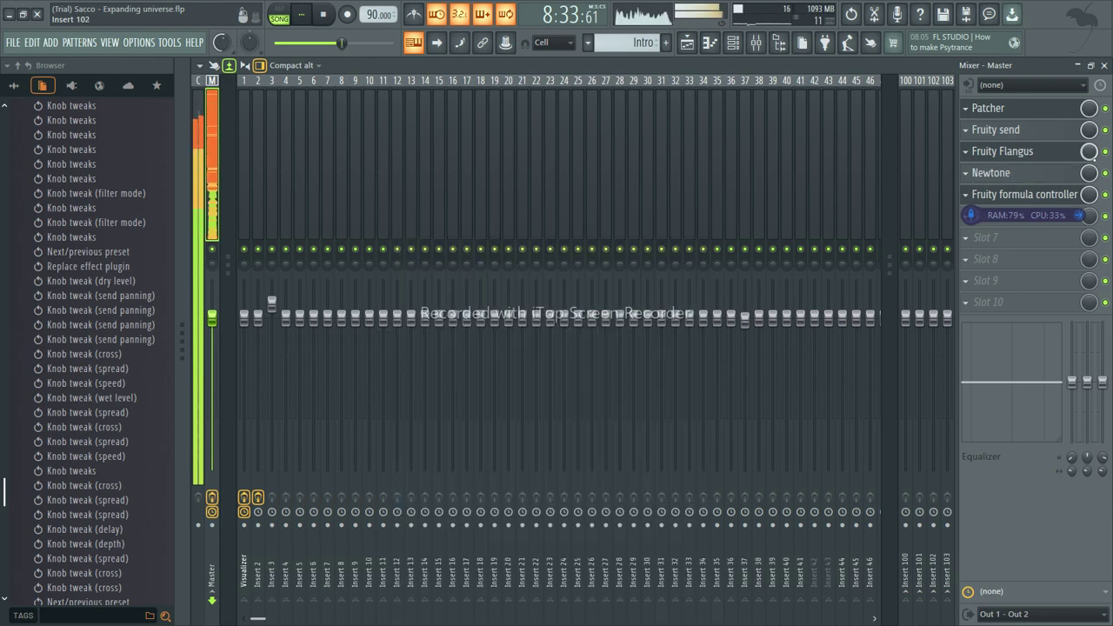
Bypass Newtone on the Master track and reopen Fruity Flangus
left_click(1105, 173)
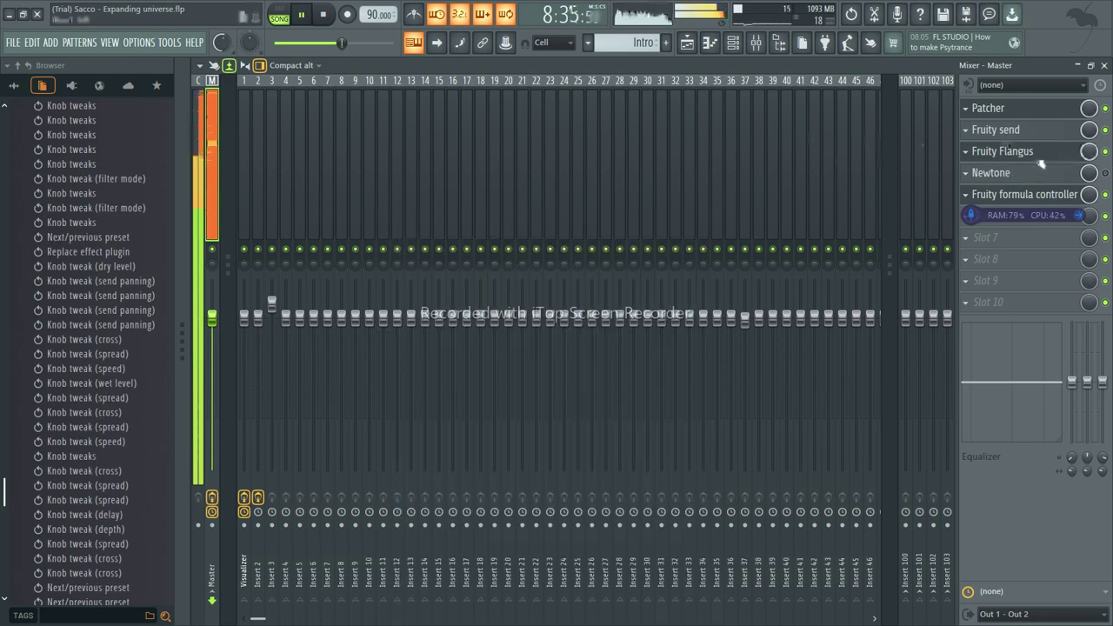
left_click(1030, 153)
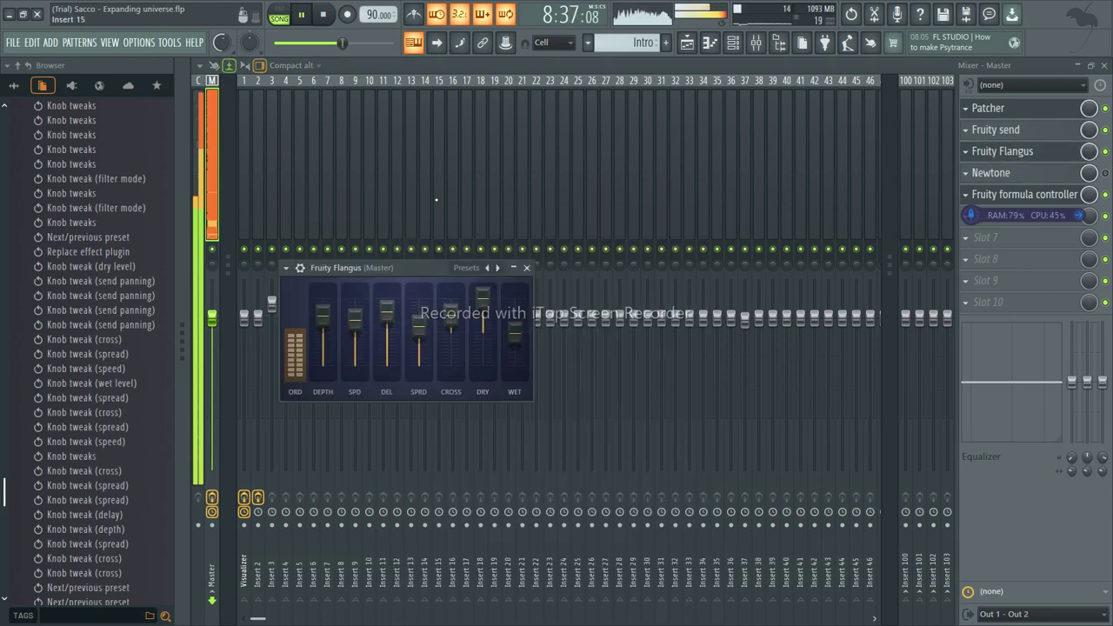
Audition the Master effects from several song positions and lower the system volume to 12
left_click_drag(343, 43, 360, 45)
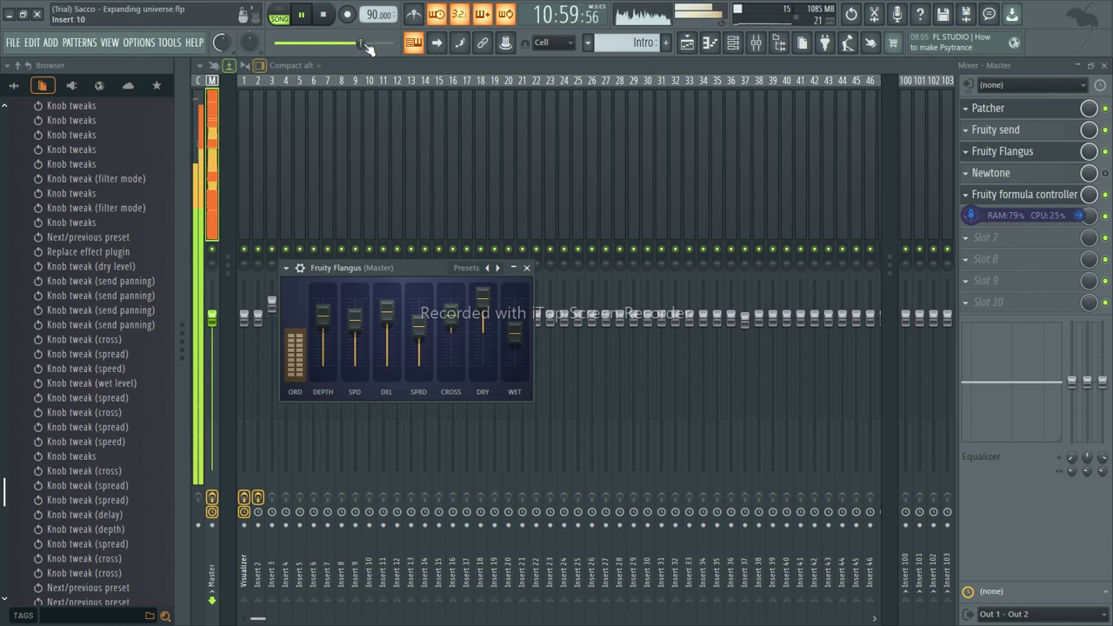
left_click_drag(361, 43, 355, 43)
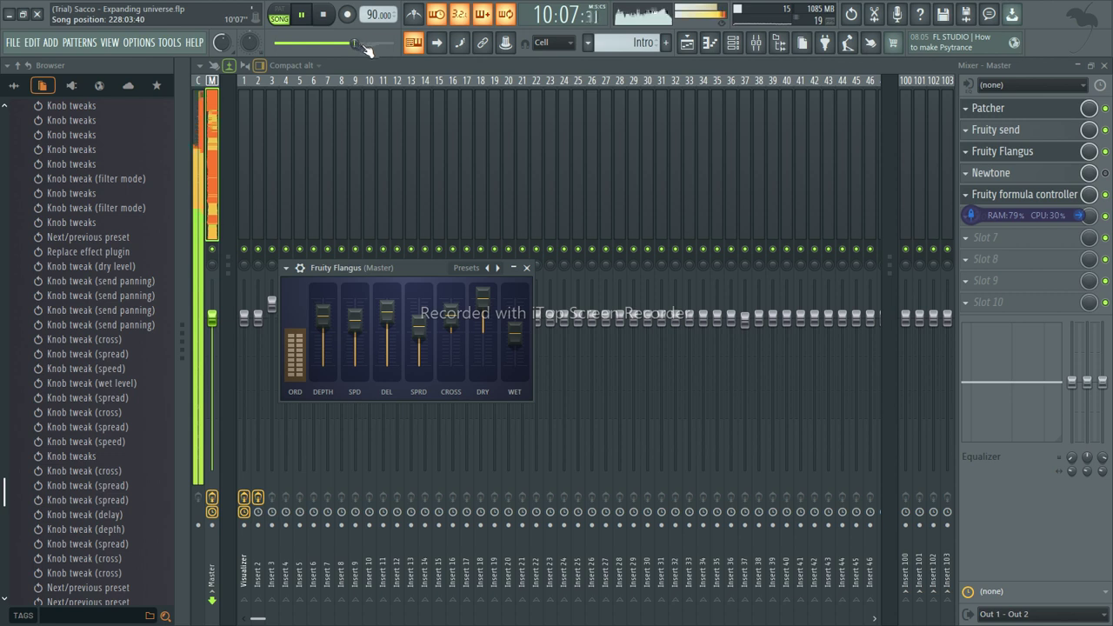
mouse_move(482, 295)
left_mouse_down()
mouse_move(483, 315)
mouse_move(483, 296)
left_mouse_up()
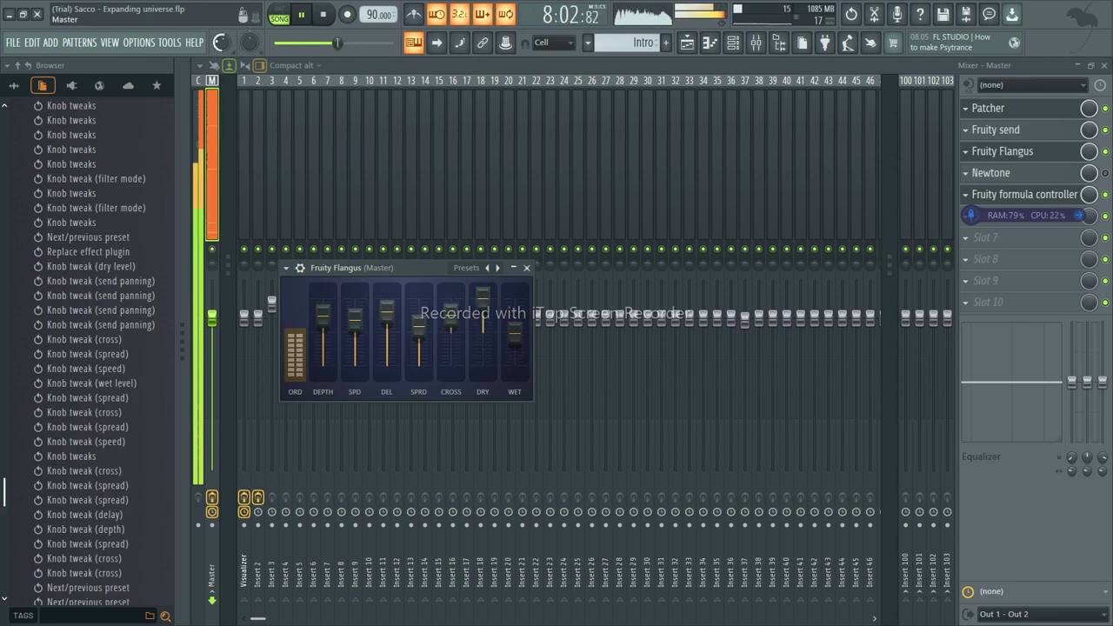
key("XF86AudioLowerVolume")
key("XF86AudioLowerVolume")
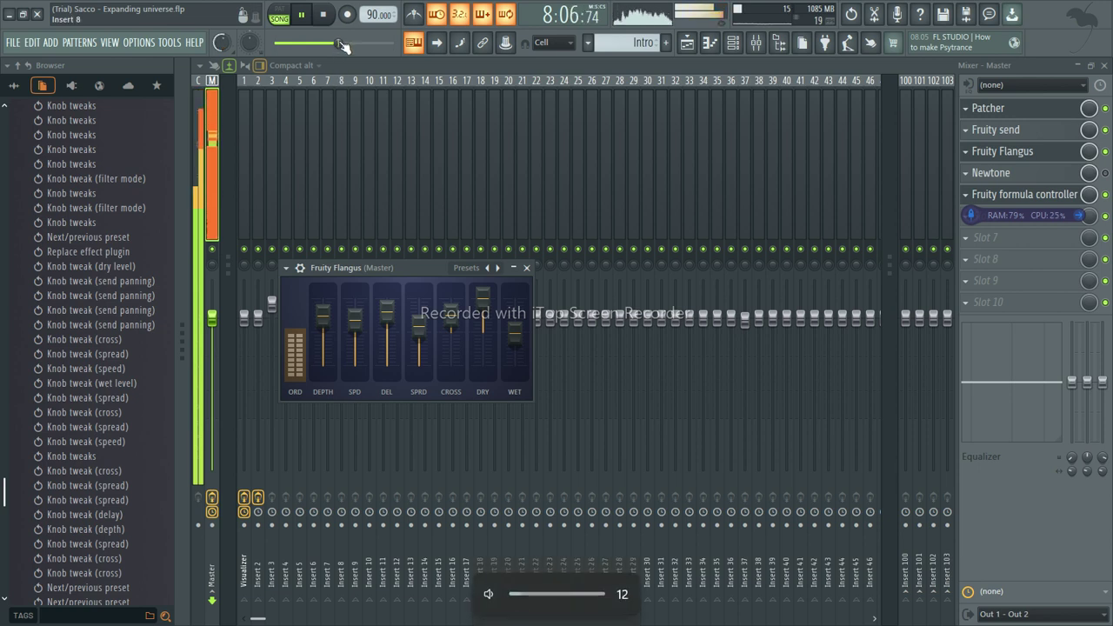
left_click_drag(341, 45, 288, 42)
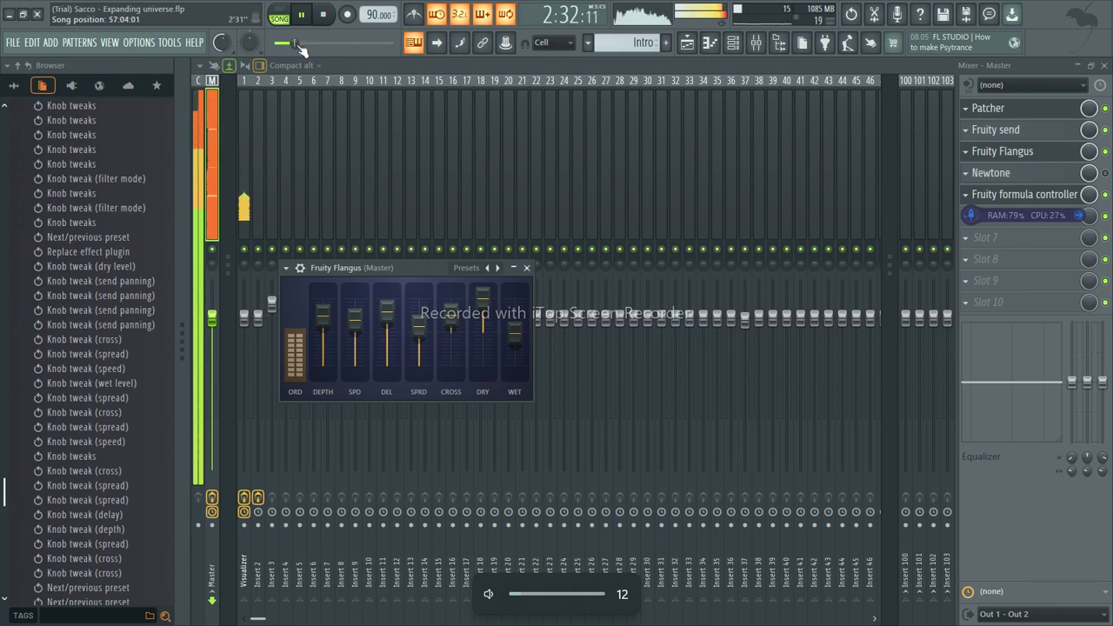
Hide the Browser and the Mixer, and move the Fruity Flangus window clear of the Patcher map
key("alt+F8")
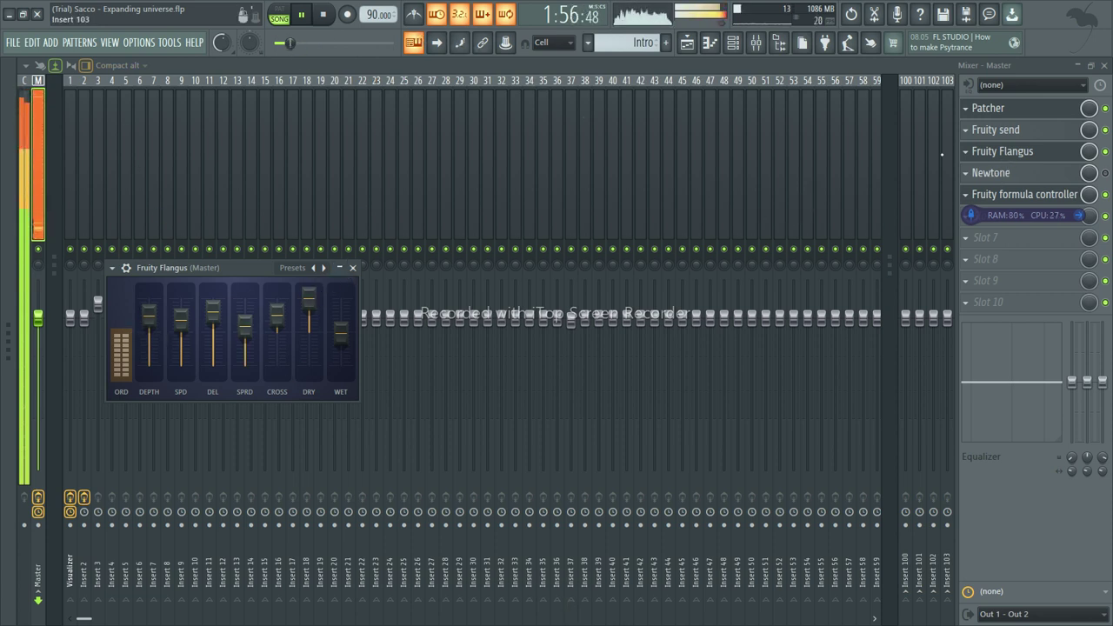
left_click(758, 46)
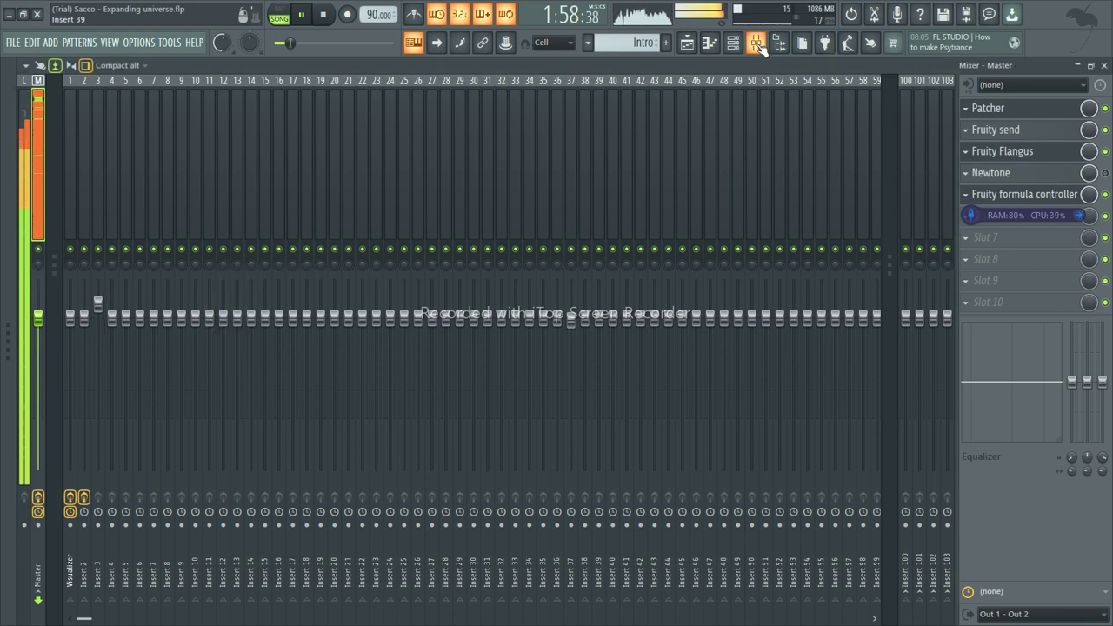
left_click(758, 46)
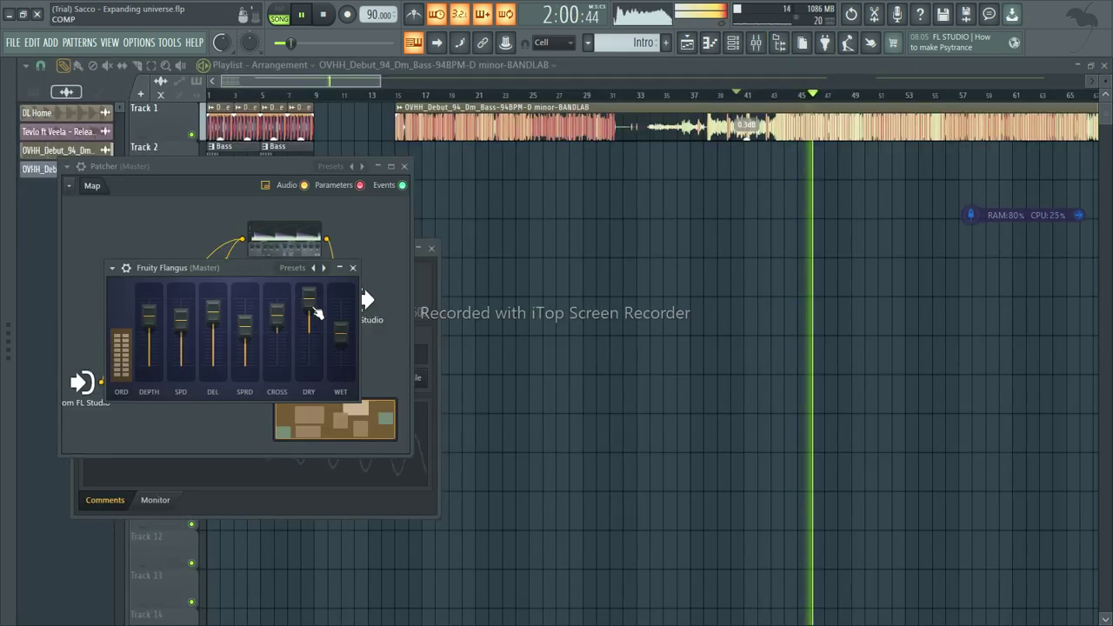
left_click_drag(234, 268, 669, 375)
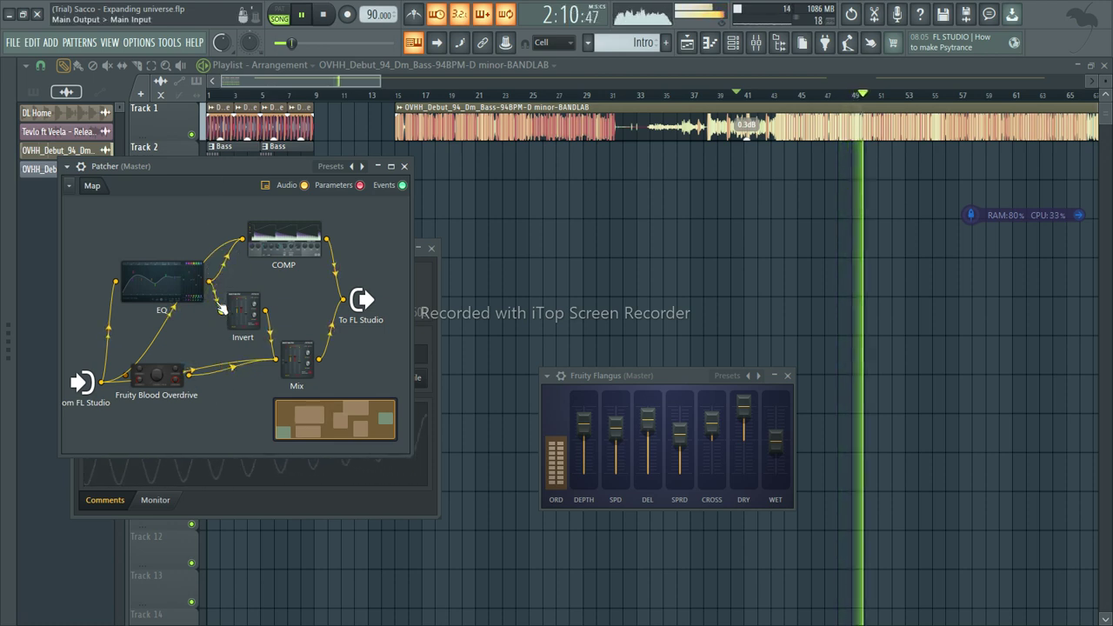
In Patcher's map, wire the outputs of Invert and Fruity Blood Overdrive directly to the To FL Studio node
left_click_drag(224, 256, 239, 238)
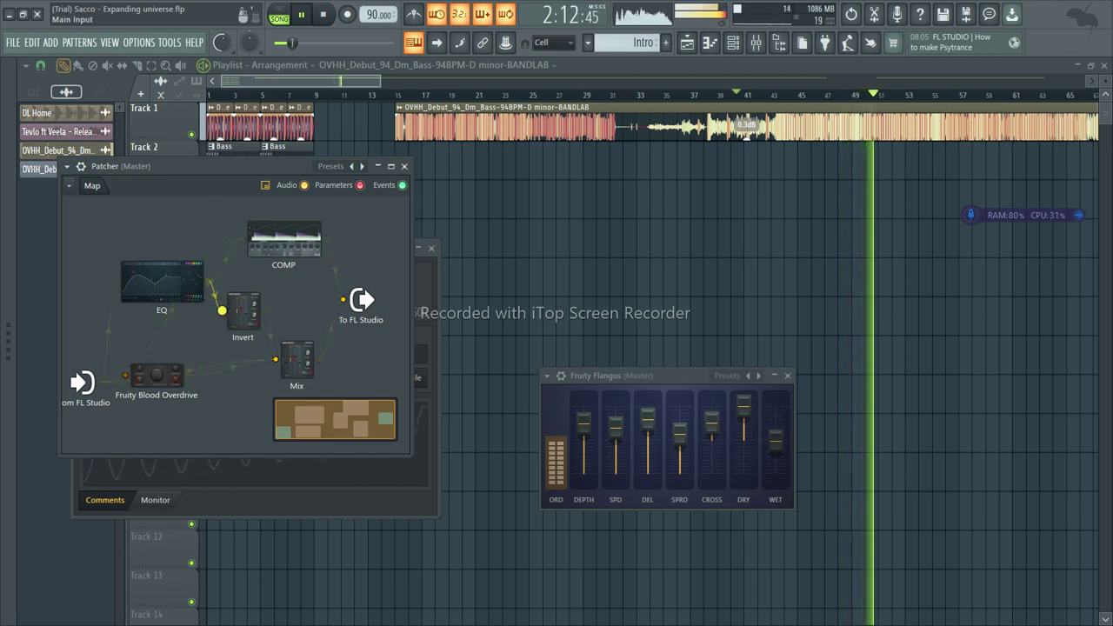
left_click_drag(265, 311, 344, 301)
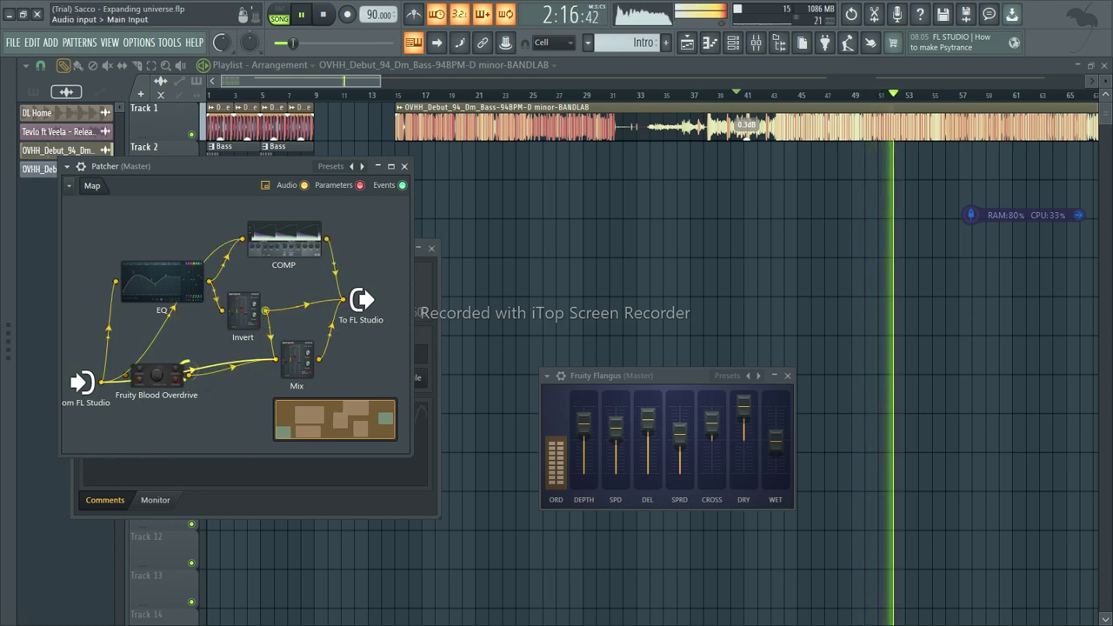
left_click_drag(192, 380, 344, 301)
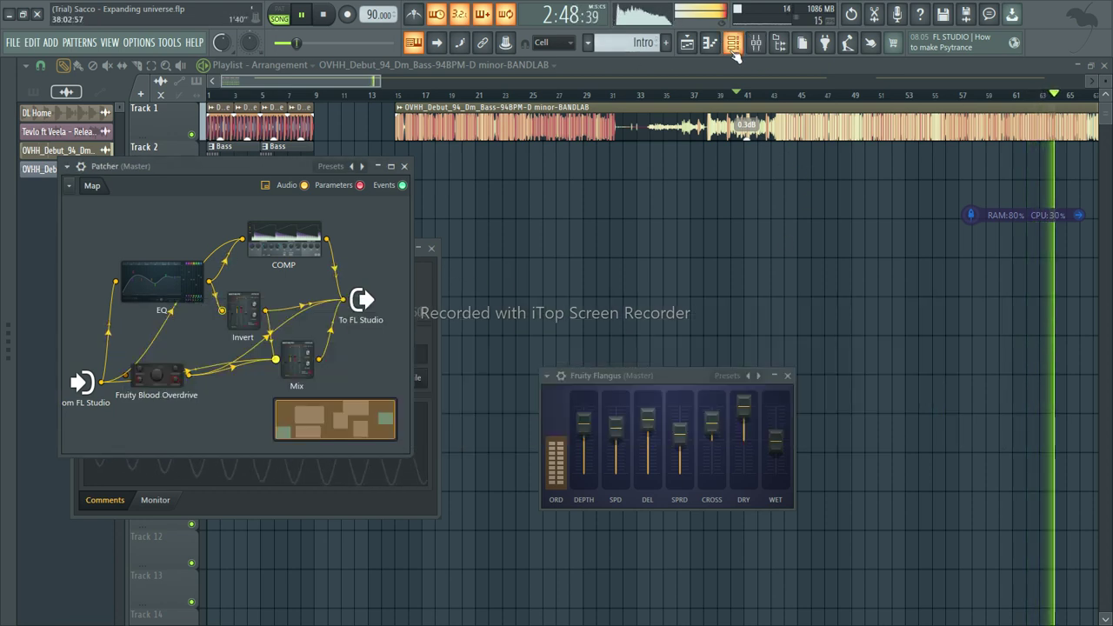
Bring up the Channel rack, Piano roll and Mixer, and close every window except the Playlist
left_click(734, 48)
left_click(709, 45)
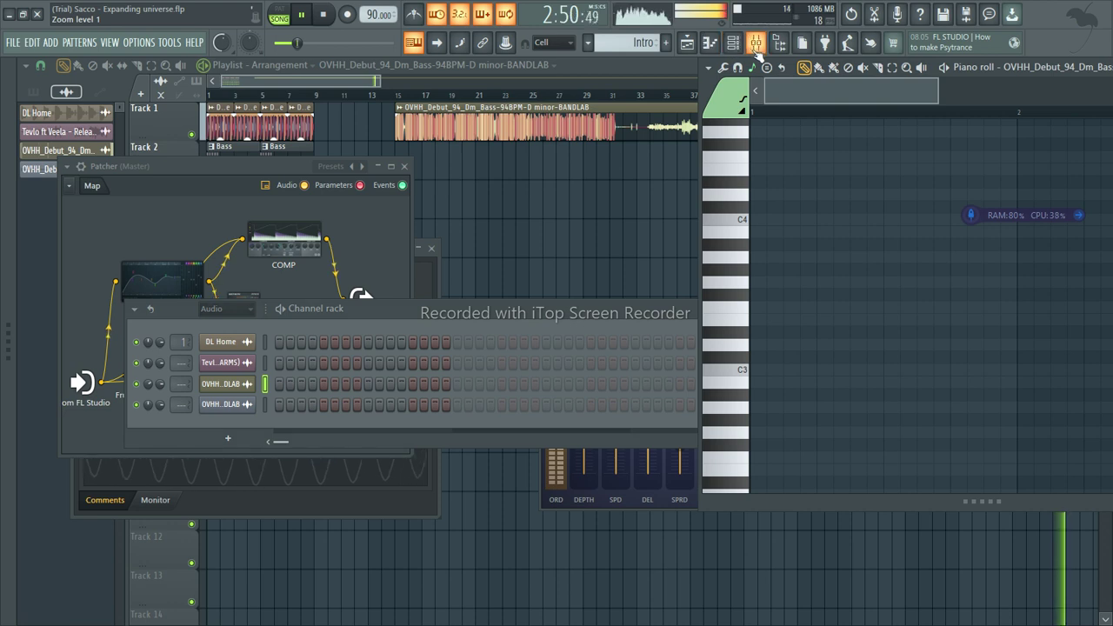
left_click(757, 48)
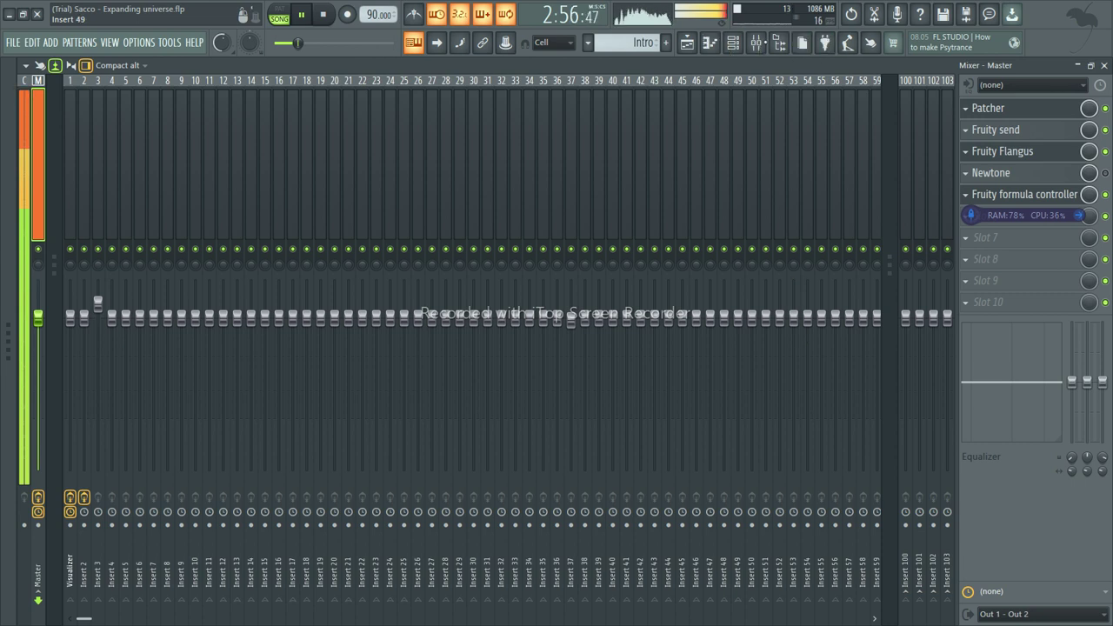
left_click(756, 42)
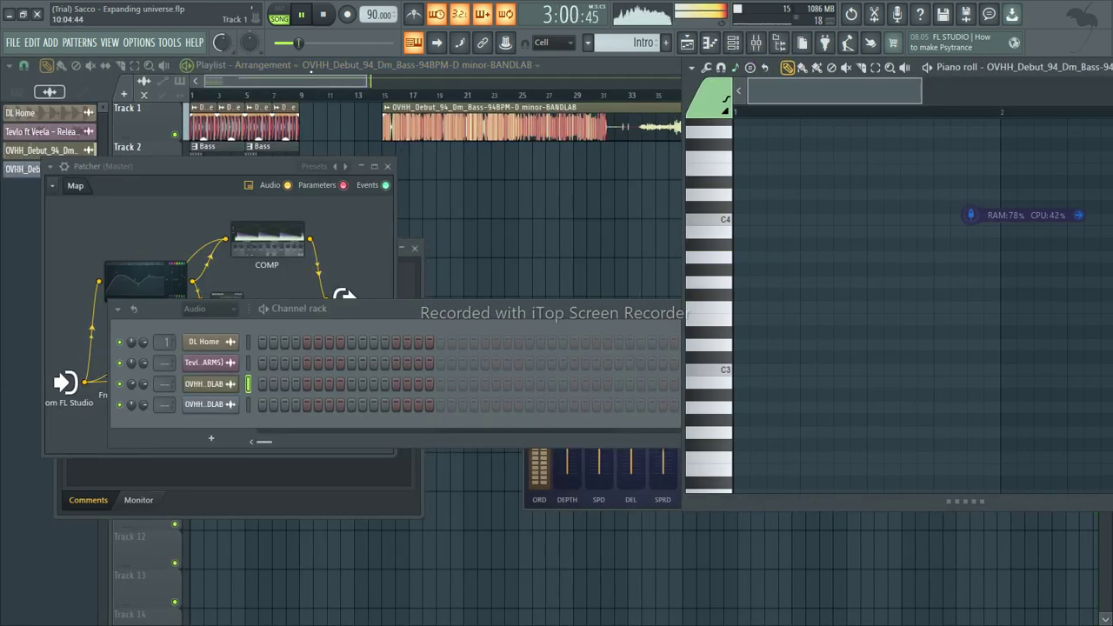
key("F12")
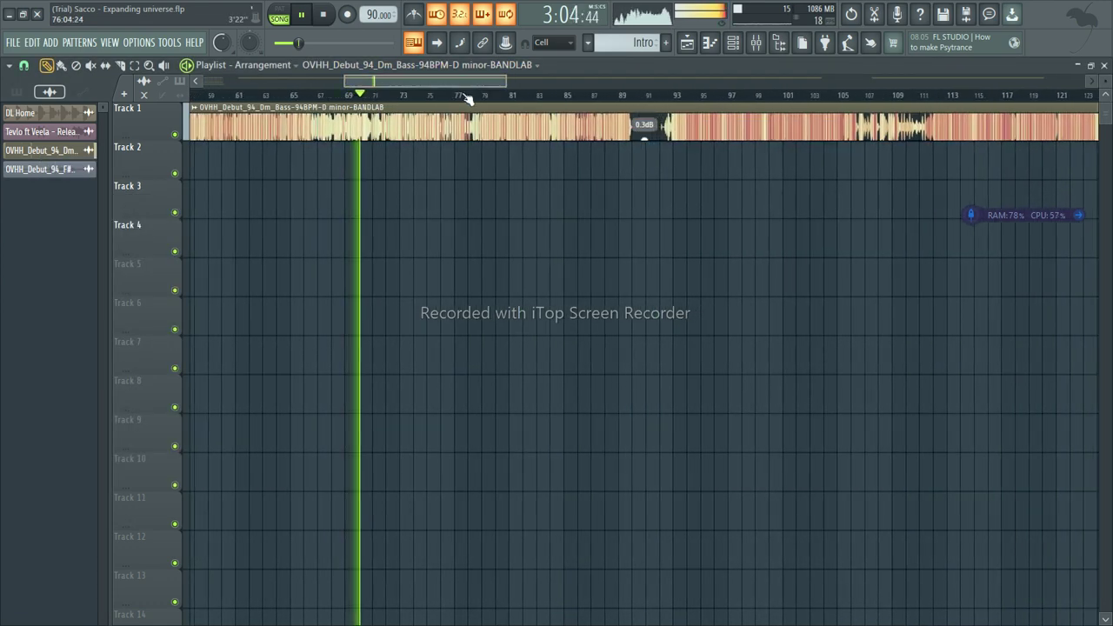
Open the OVHH_Debut bass clip's channel settings and inspect its precomputed effects and time-stretching modes
scroll(467, 95, "down", 5)
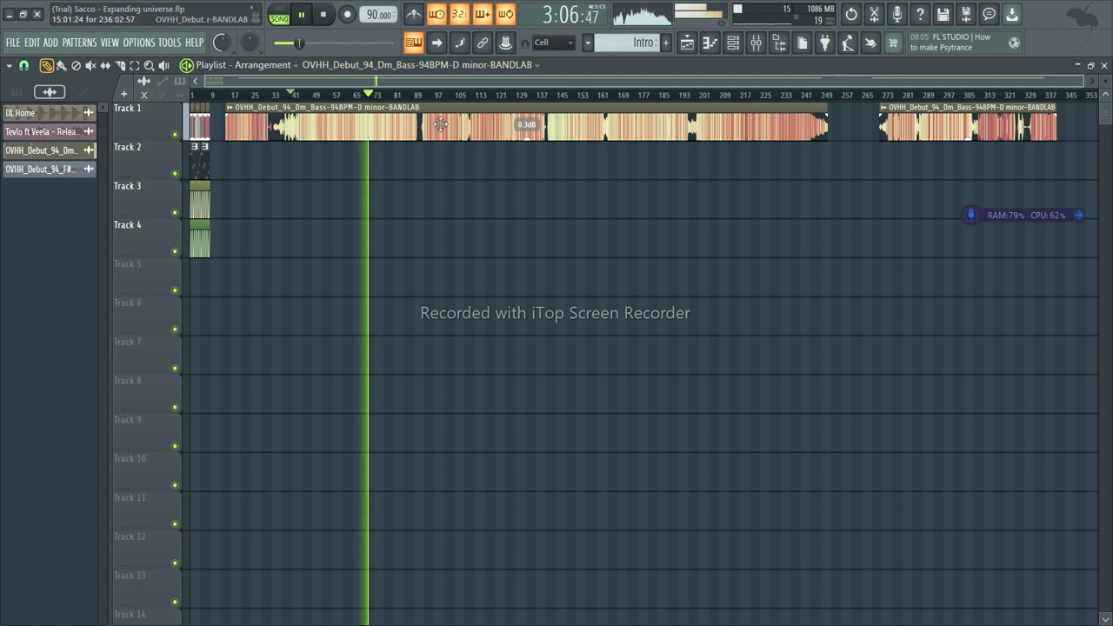
scroll(512, 115, "up", 5)
double_click(567, 106)
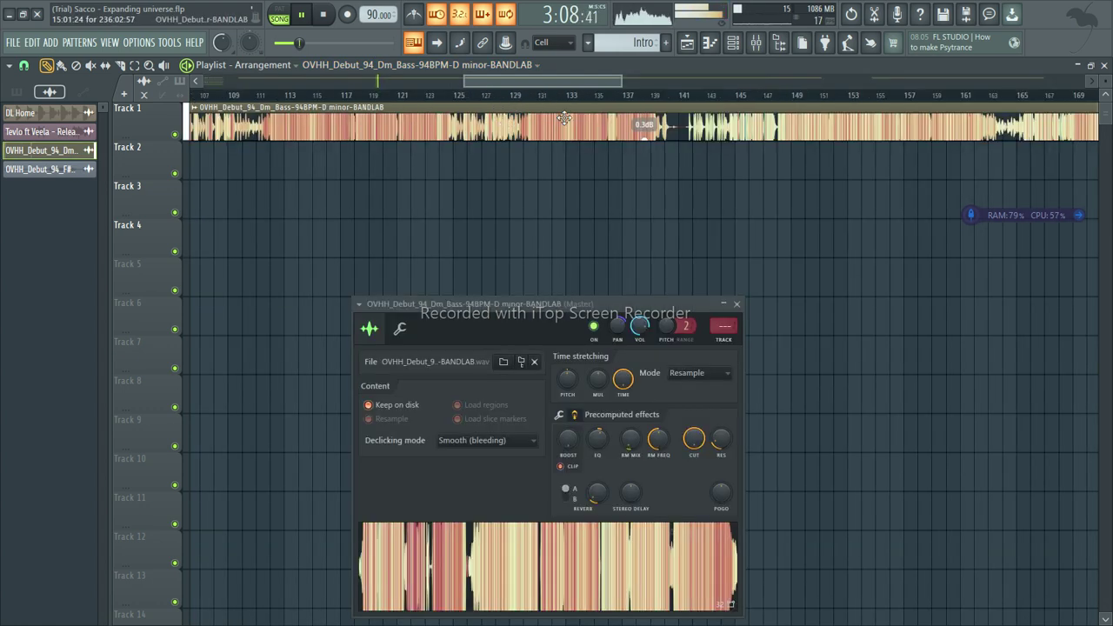
left_click(561, 416)
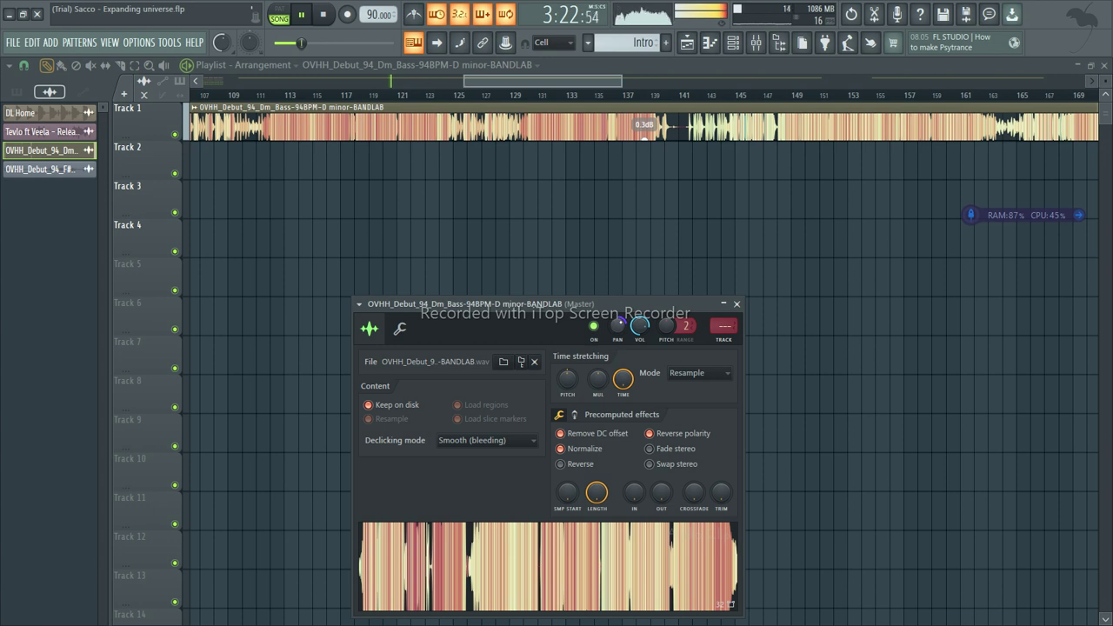
left_click(718, 372)
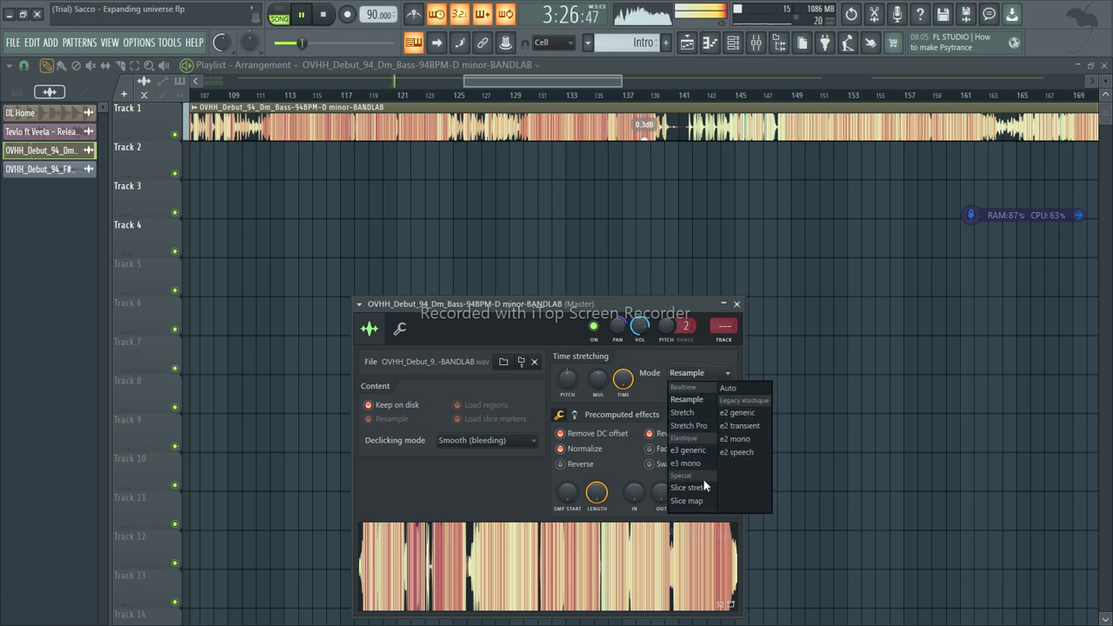
left_click(643, 307)
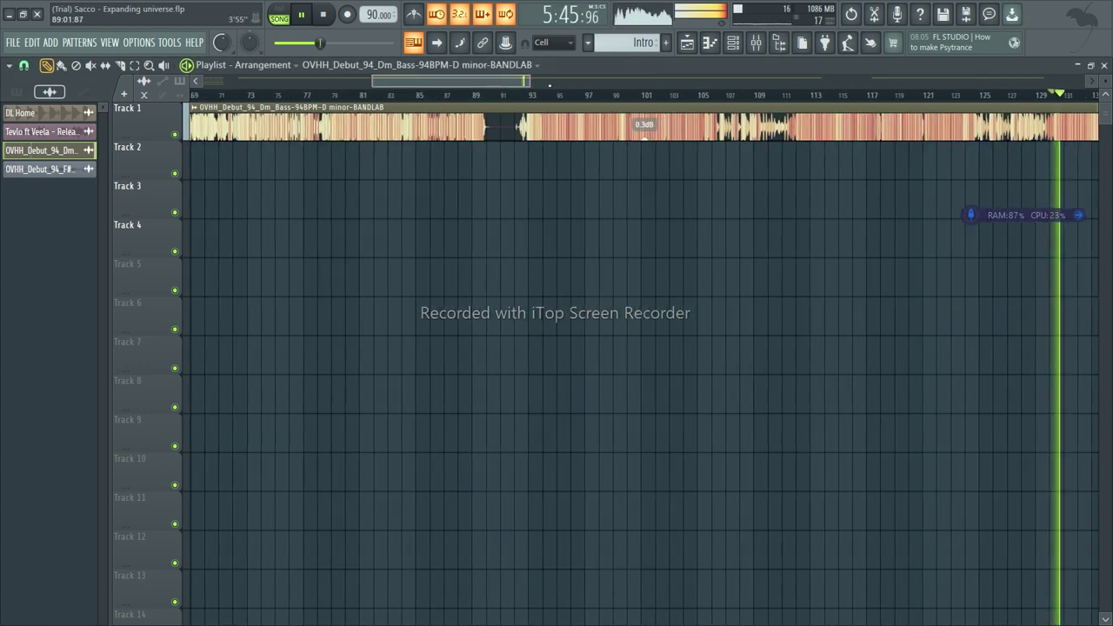
Audition the bass track from several song positions between bars 83 and 114
left_click(621, 95)
left_click(415, 95)
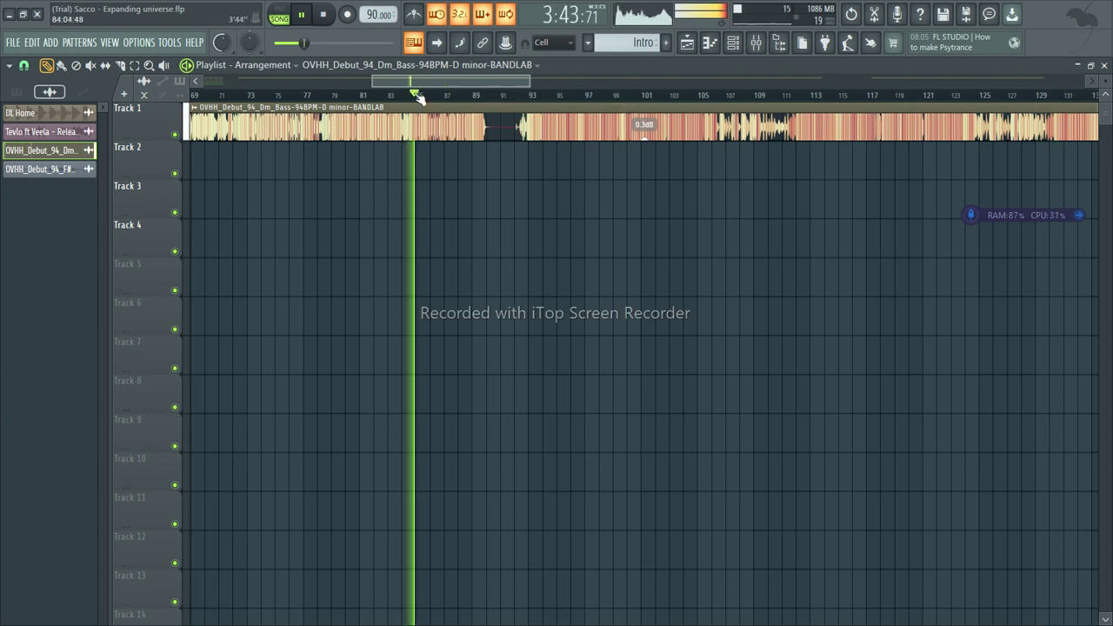
left_click(399, 97)
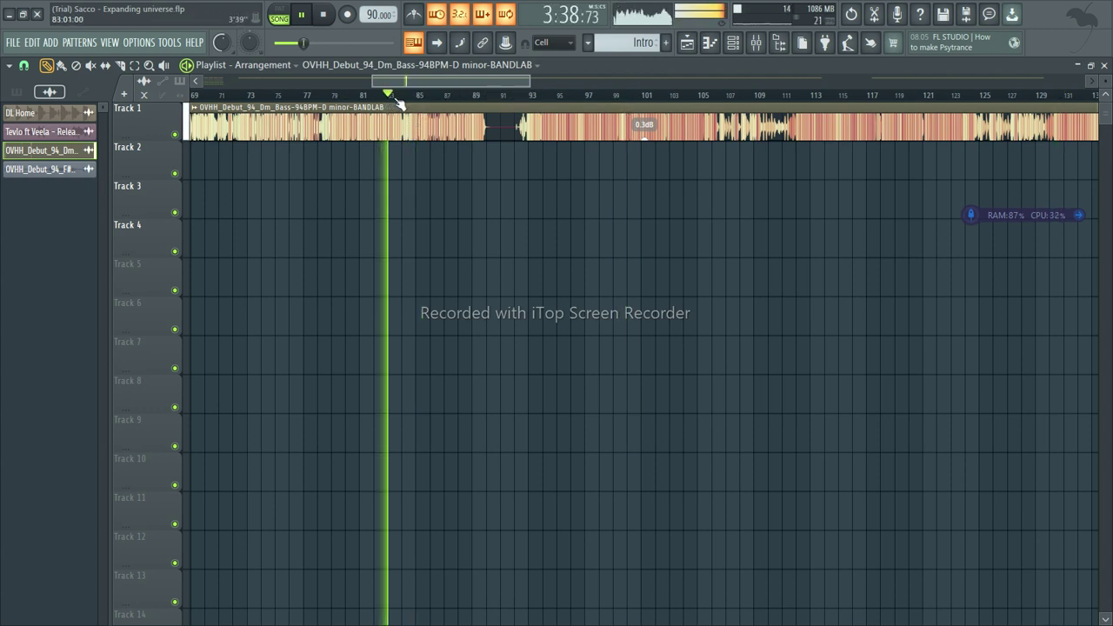
left_click(642, 97)
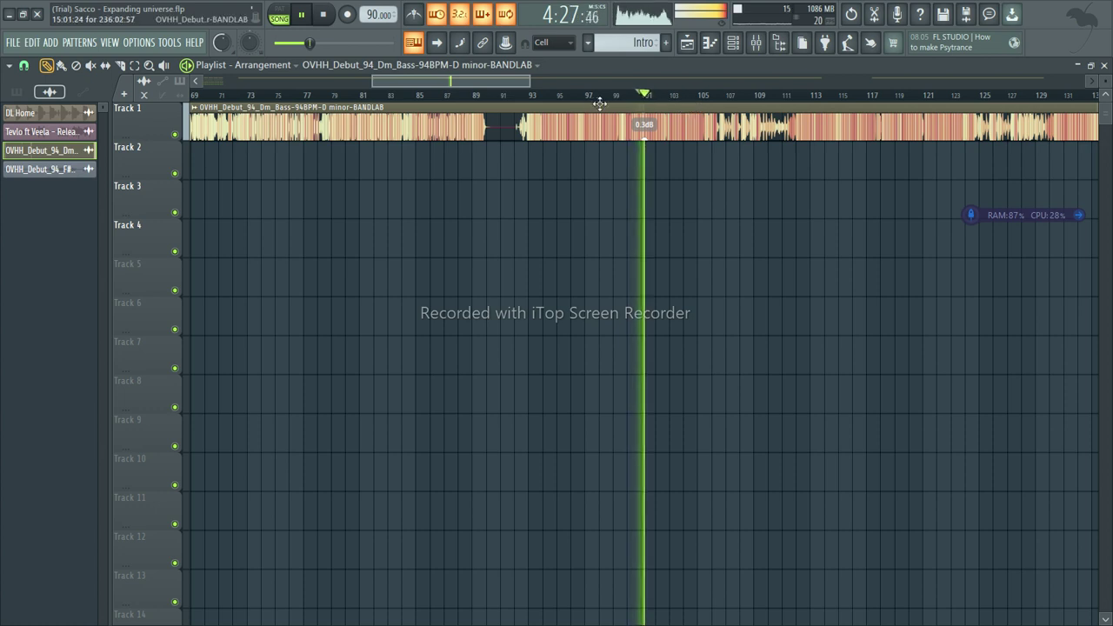
left_click(820, 95)
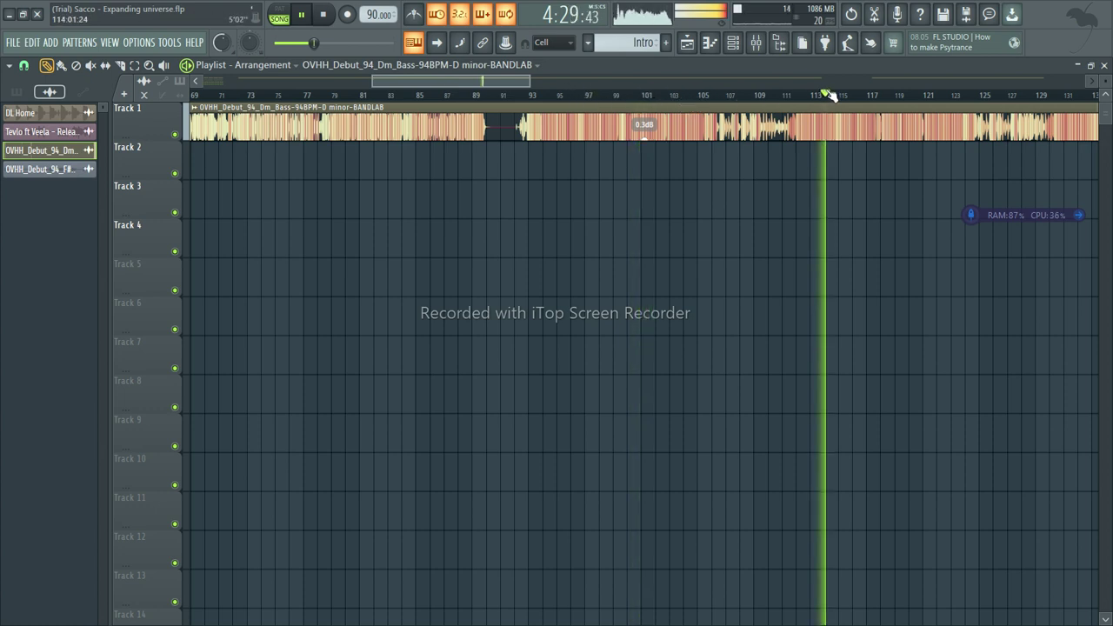
Audition the earlier section of the bass track from several positions between about bars 61 and 80
left_click_drag(472, 82, 419, 82)
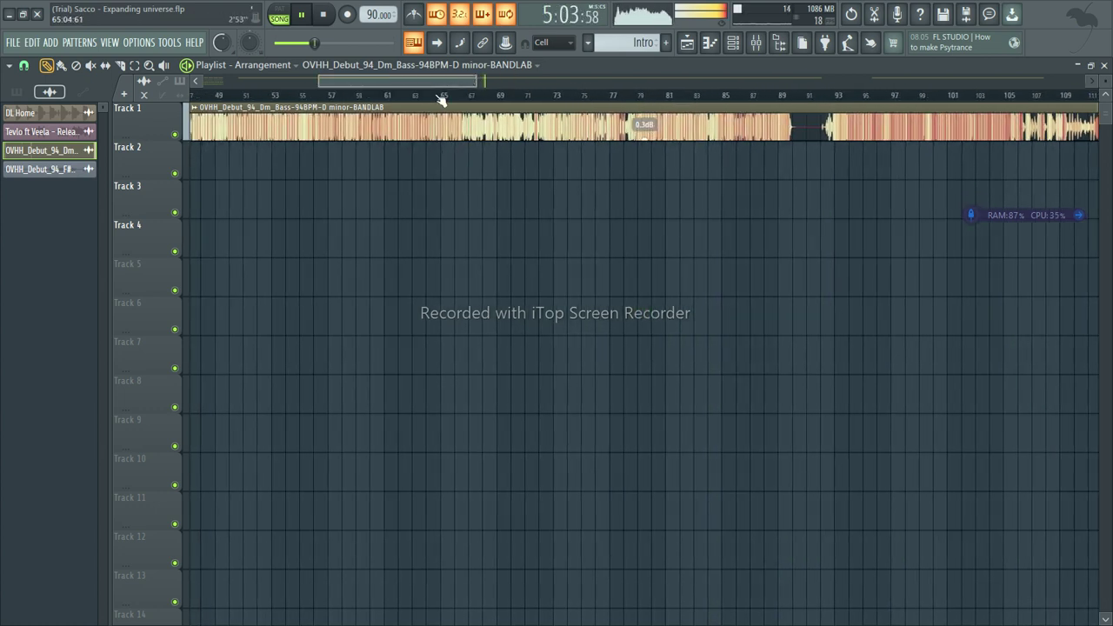
left_click(398, 94)
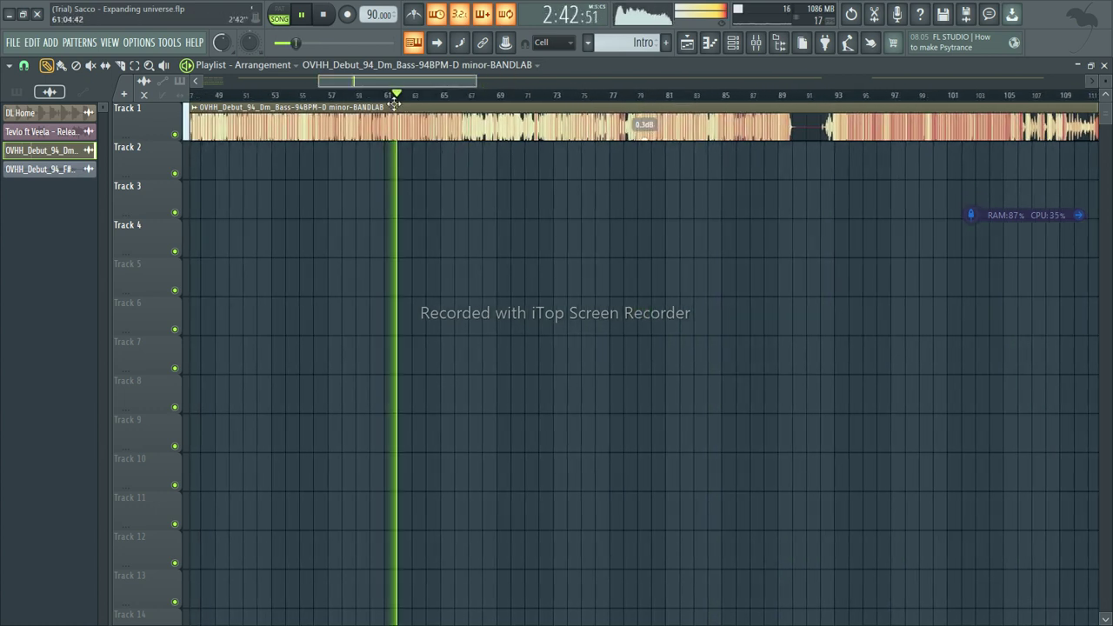
left_click(508, 93)
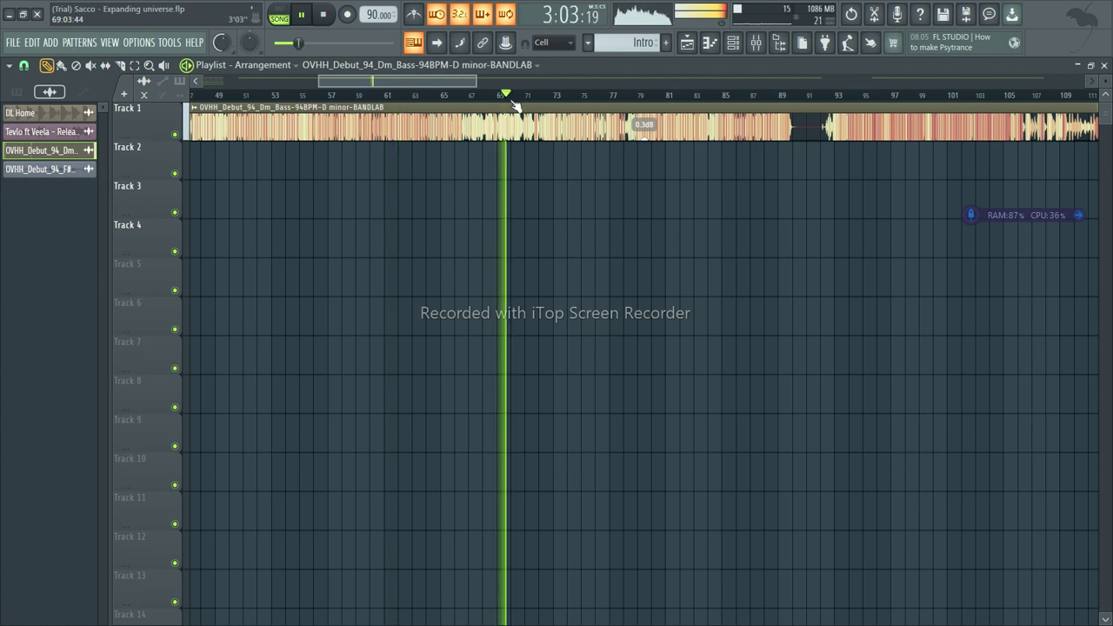
left_click(591, 96)
left_click(654, 94)
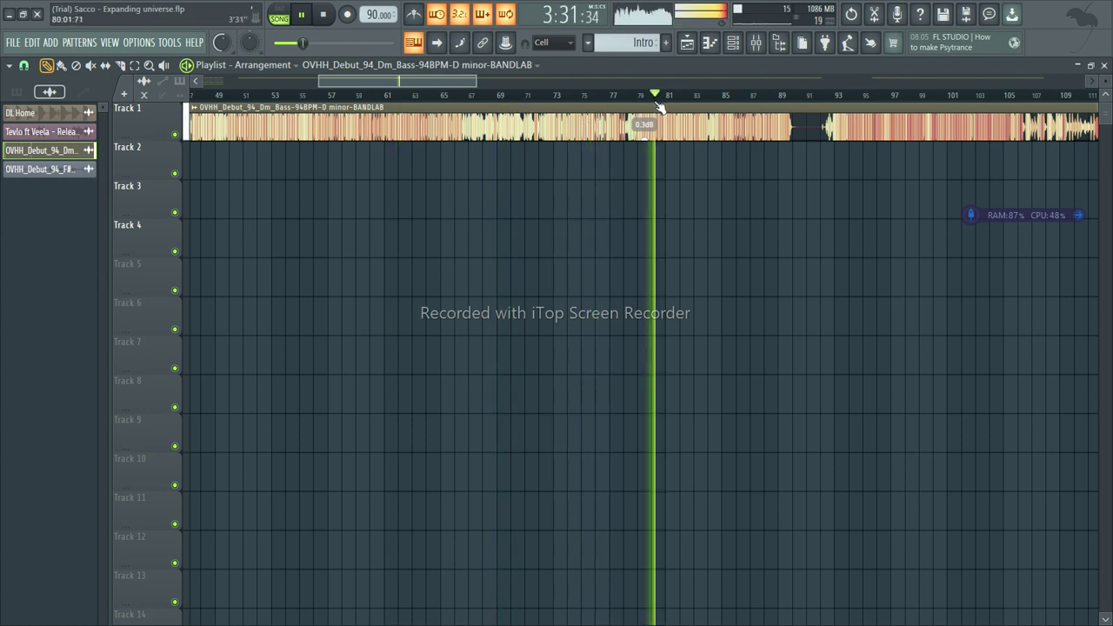
Audition the bass track's later section from several positions between about bars 114 and 148
left_click_drag(459, 82, 582, 79)
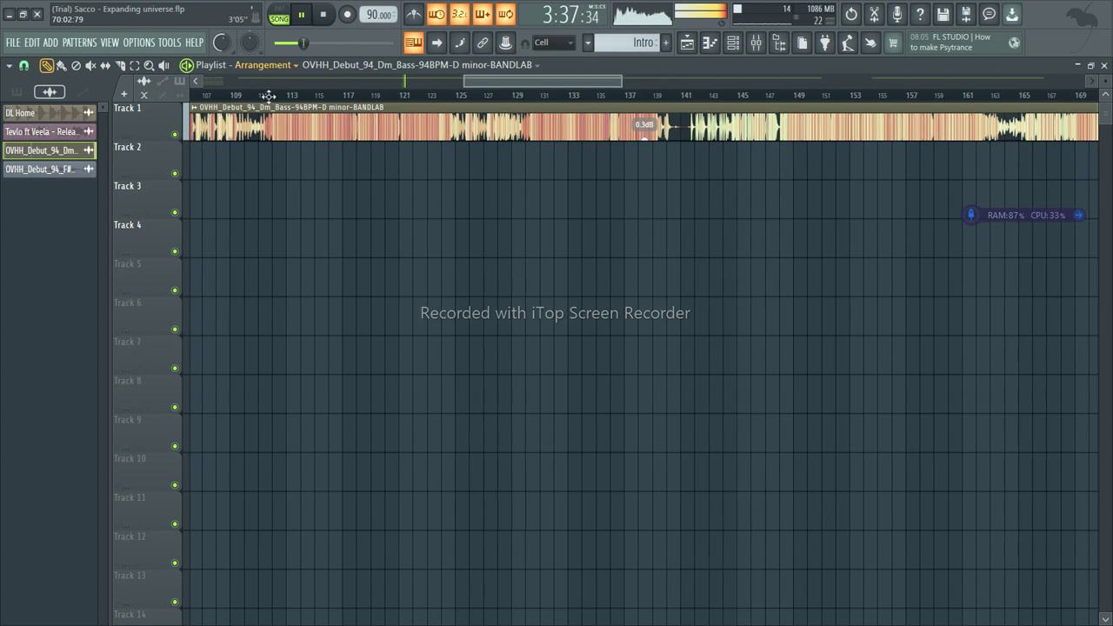
left_click(309, 97)
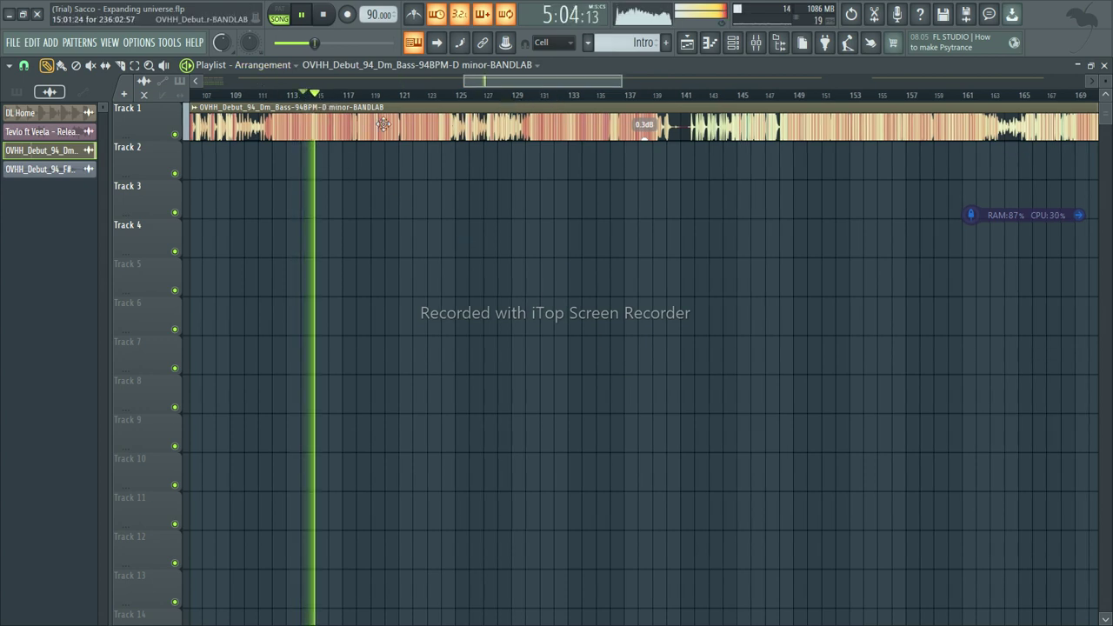
left_click(418, 97)
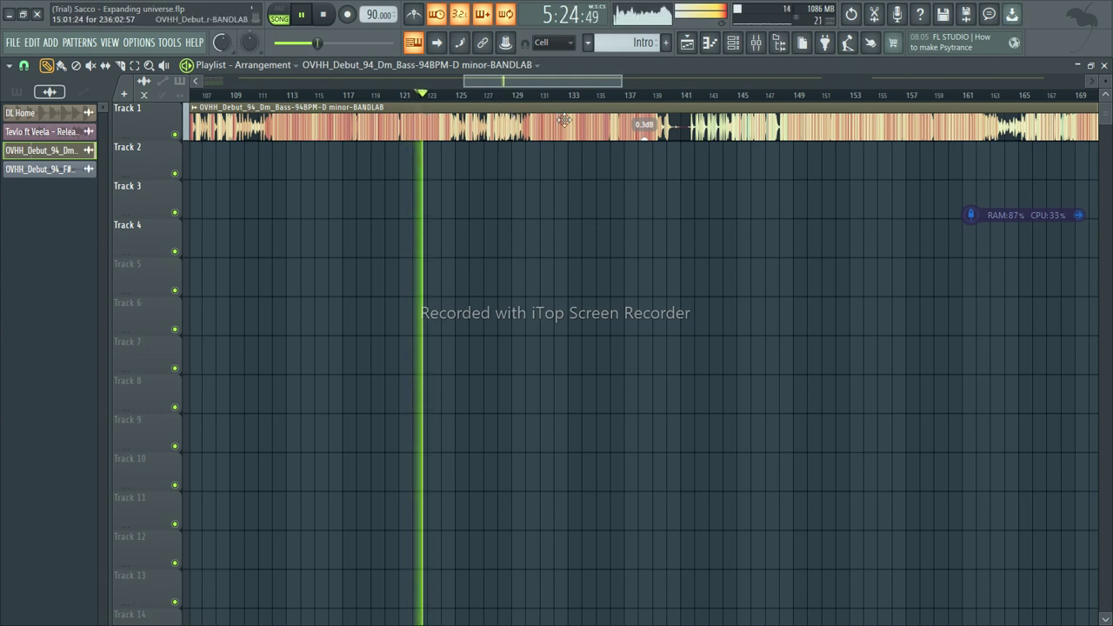
left_click(581, 98)
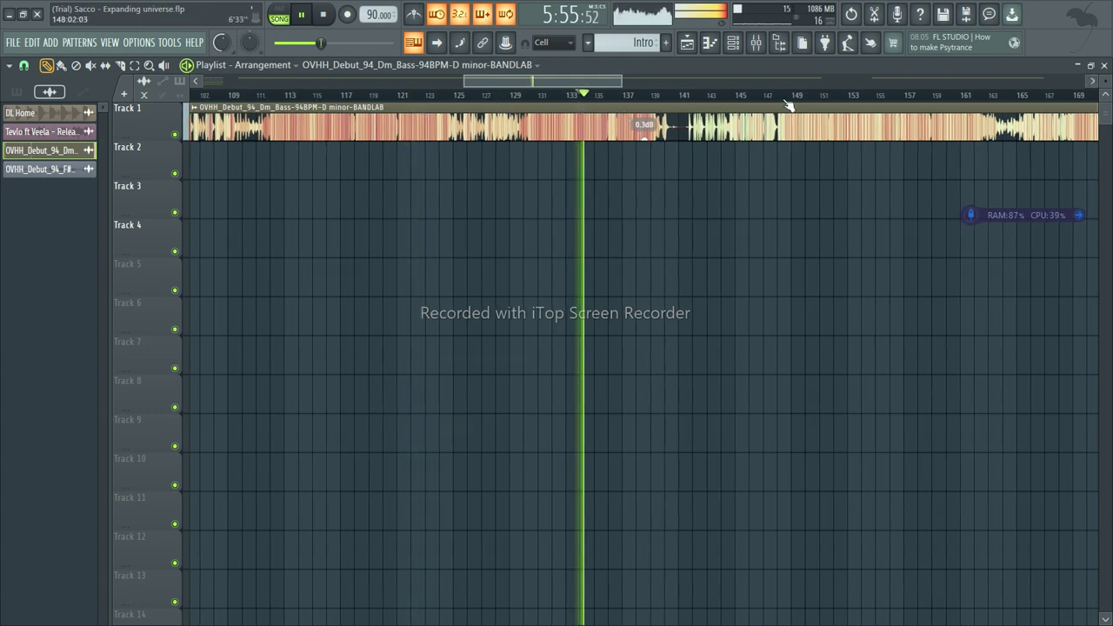
left_click(789, 96)
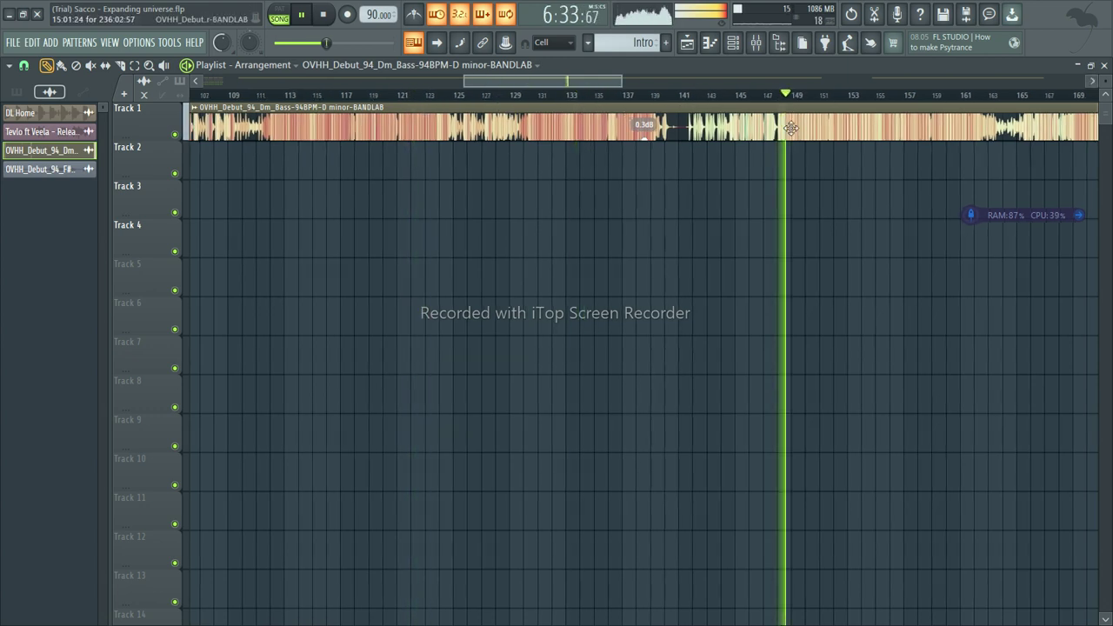
left_click(693, 96)
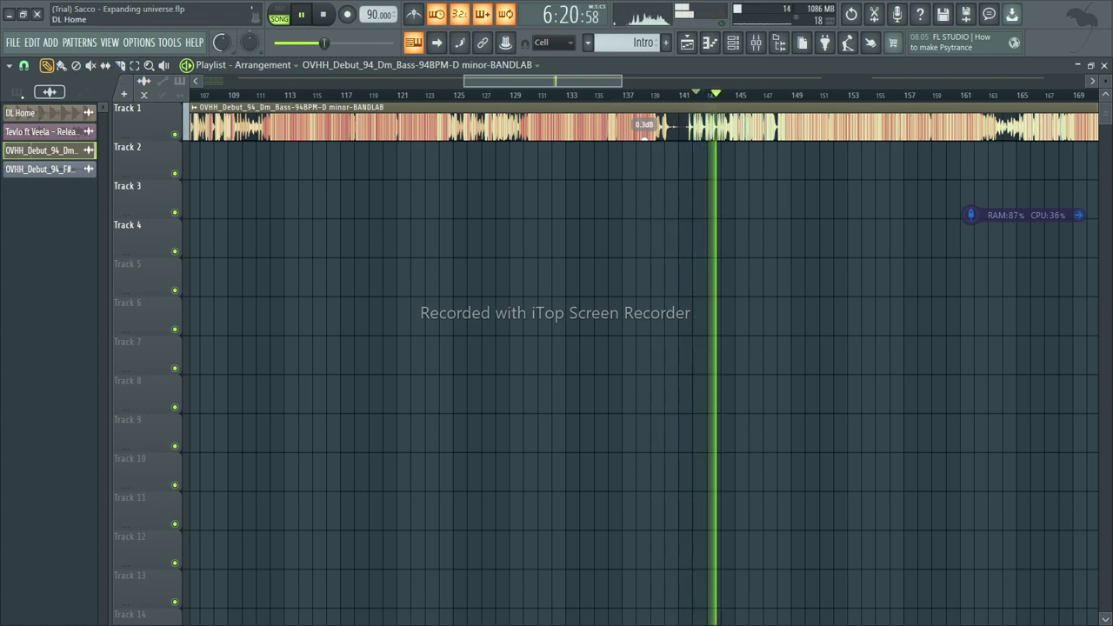
Select the Intro pattern in the Playlist's pattern list and play test notes on the OVHH_Debut bass channel
left_click(50, 91)
left_click(33, 161)
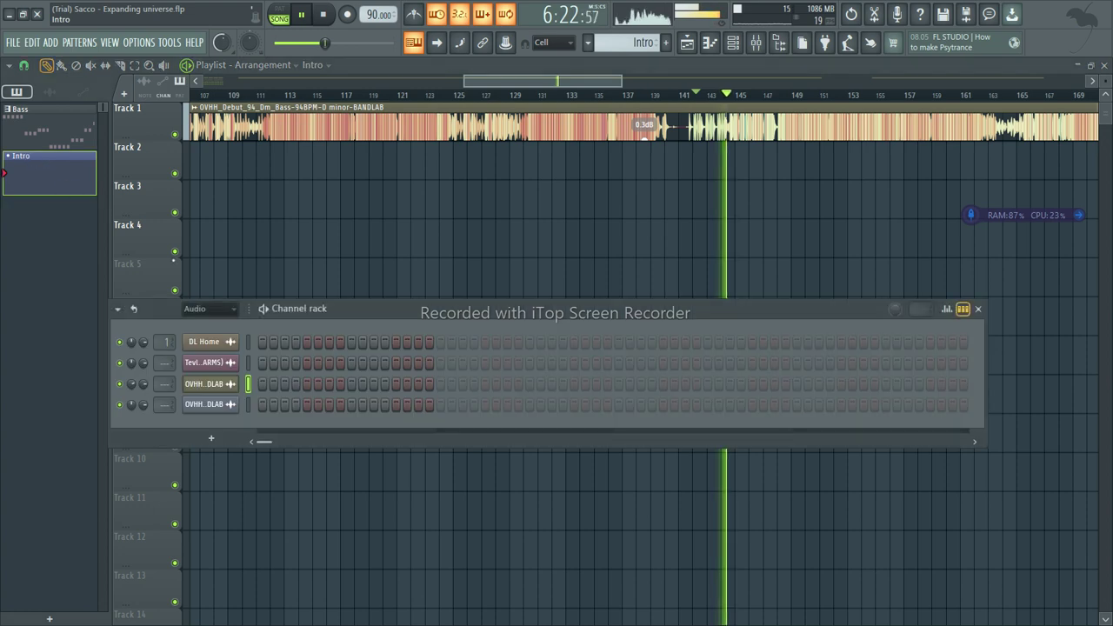
key("c")
key("n")
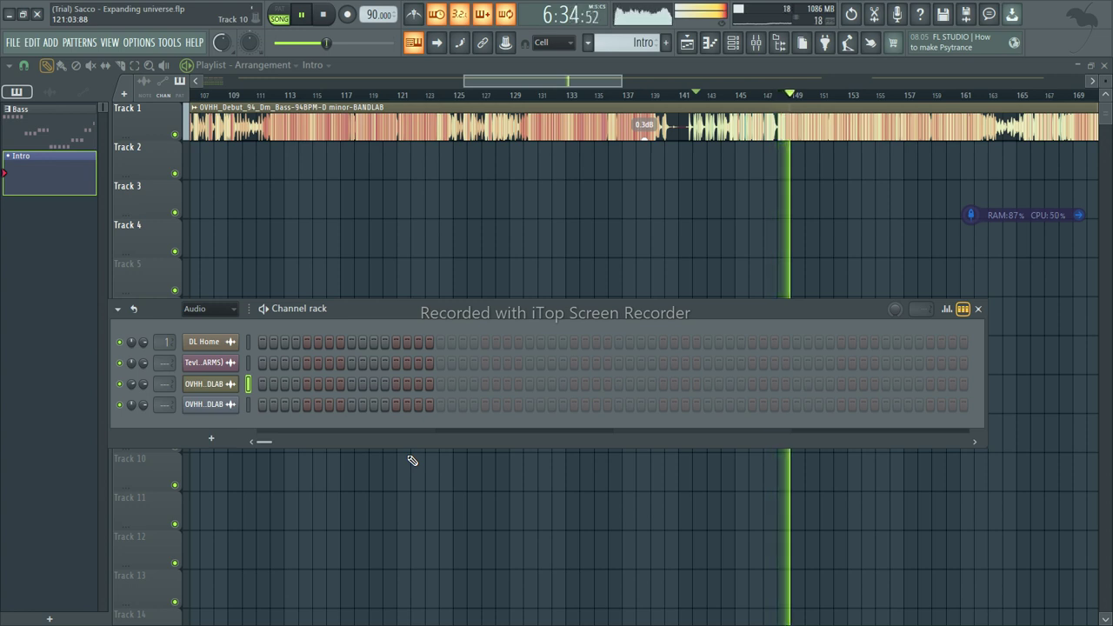
Lower the system volume to 12 and close the Channel rack
key("XF86AudioLowerVolume")
key("XF86AudioLowerVolume")
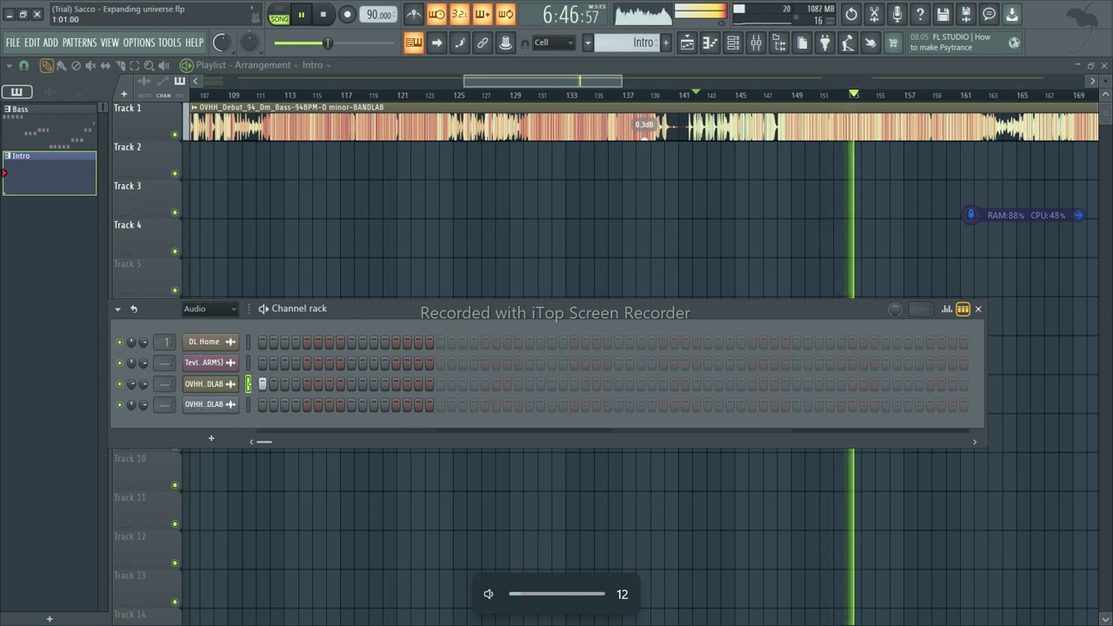
left_click(977, 309)
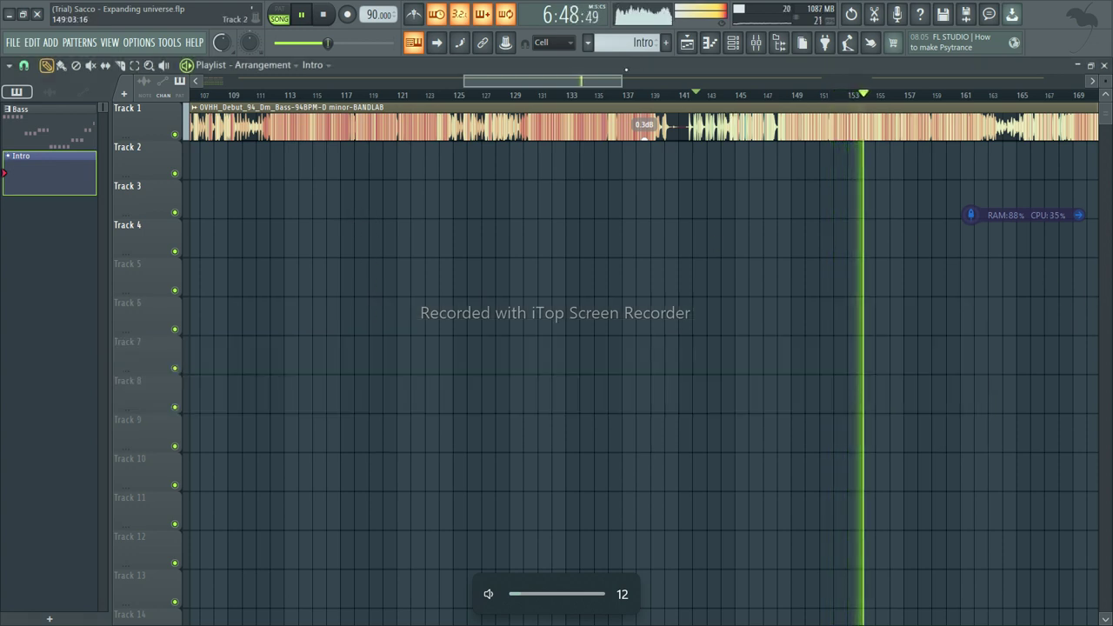
Stop and restart the song, audition it from about bar 145, and lower the system volume to 4
left_click(322, 14)
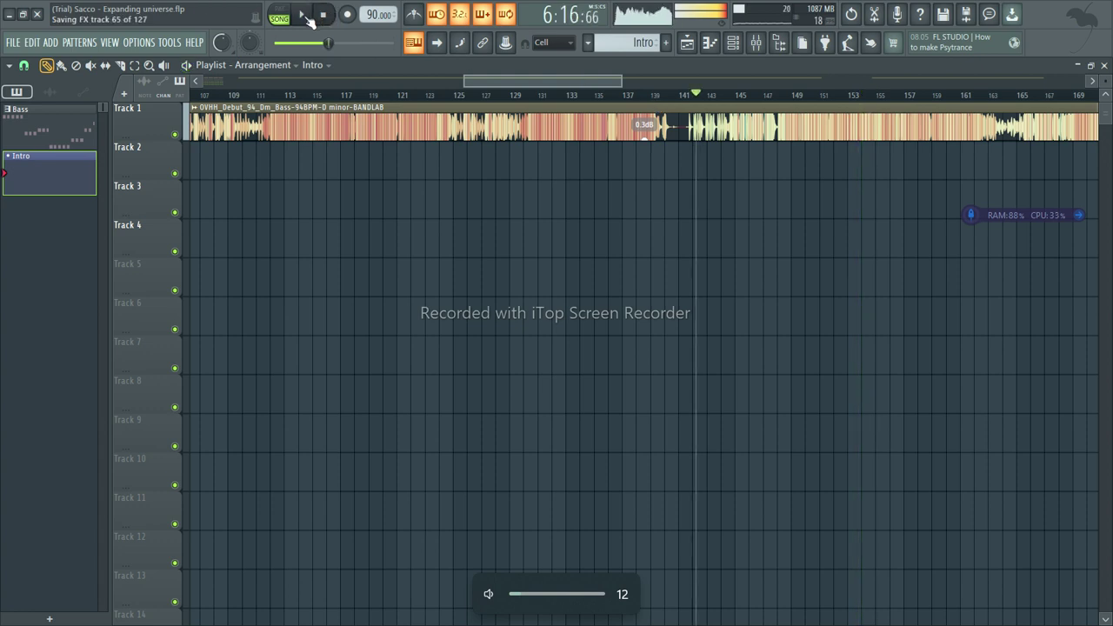
left_click(307, 16)
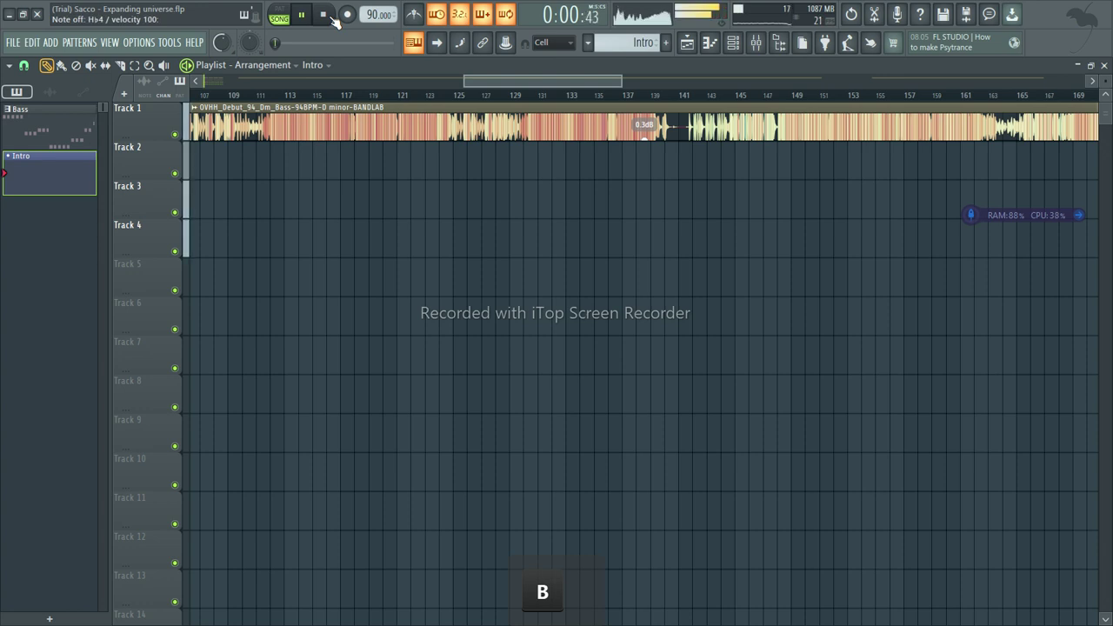
left_click(730, 95)
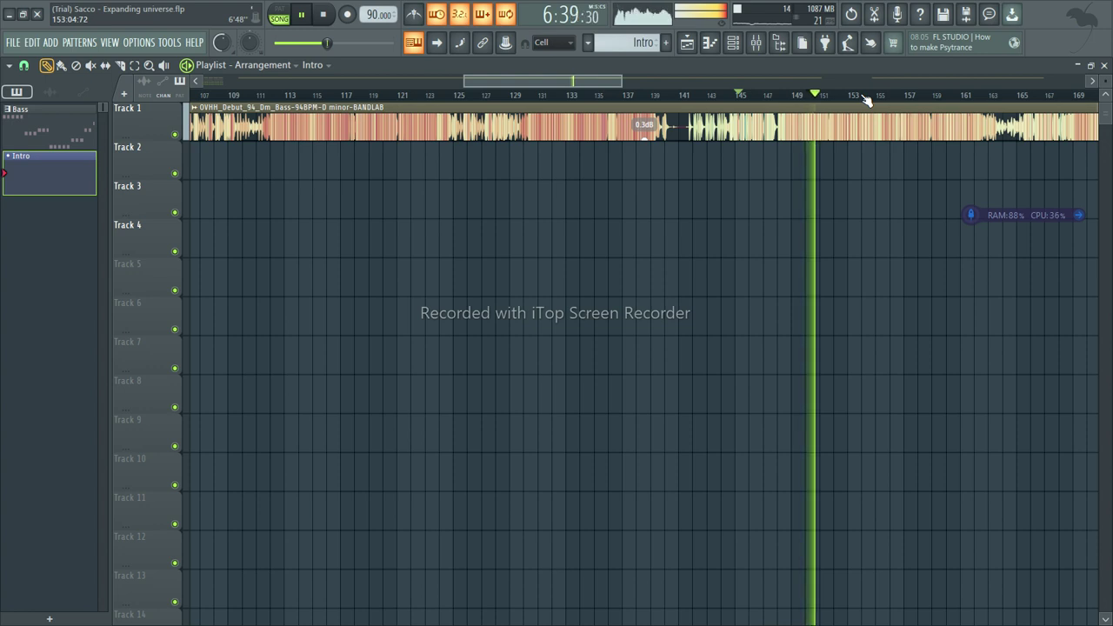
key("XF86AudioLowerVolume")
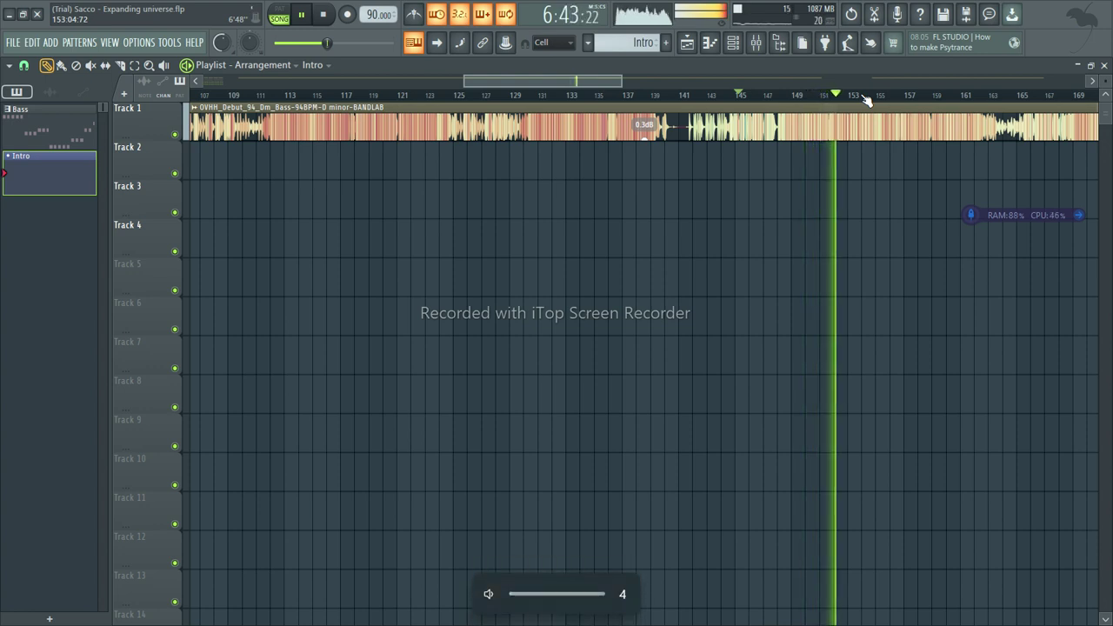
key("XF86AudioLowerVolume")
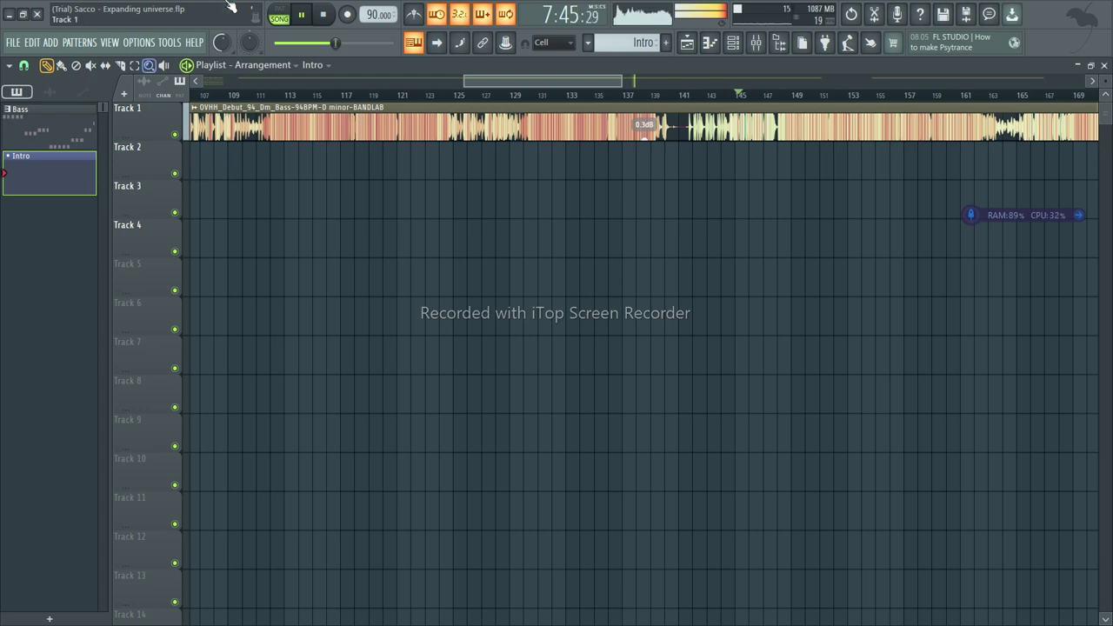
Show a wider stretch of the Playlist around the playhead and raise the system volume to 8
scroll(278, 107, "down", 3)
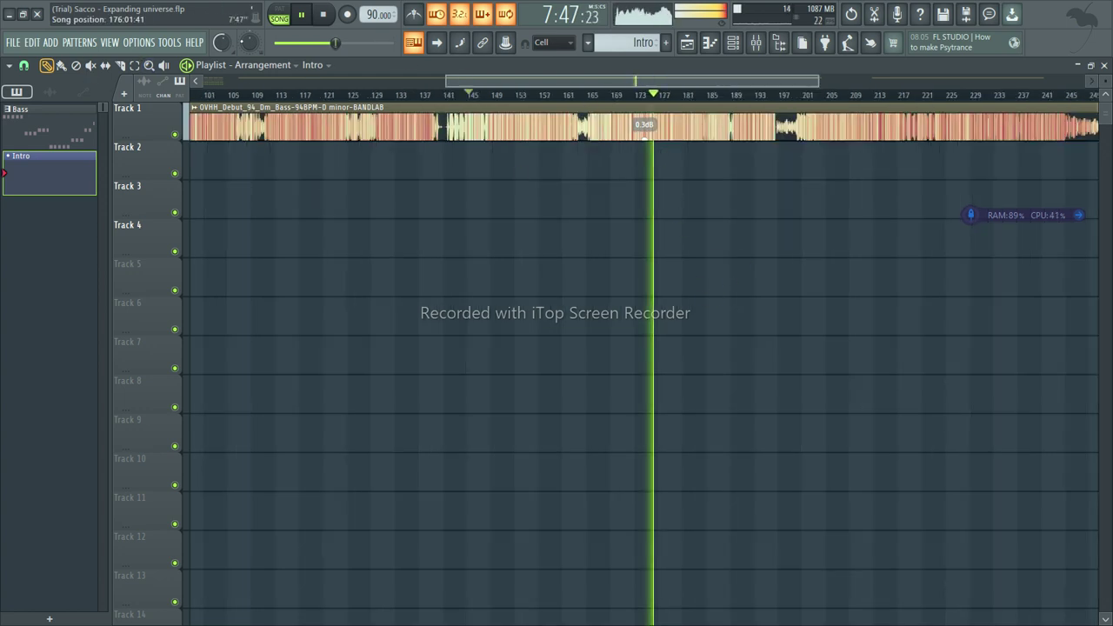
key("XF86AudioRaiseVolume")
key("XF86AudioRaiseVolume")
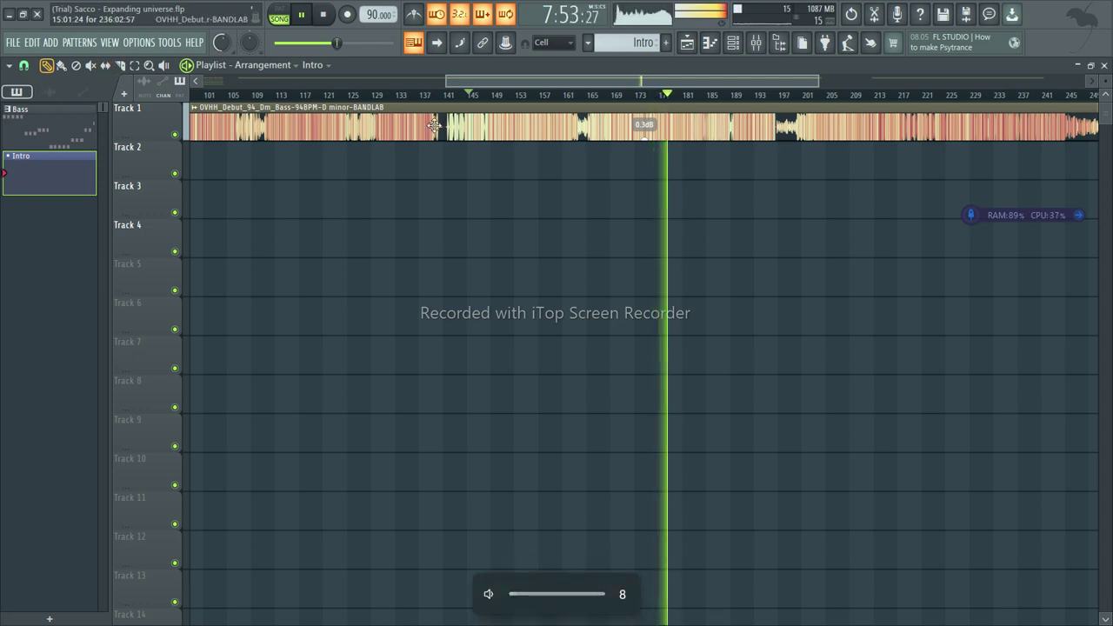
left_click(14, 43)
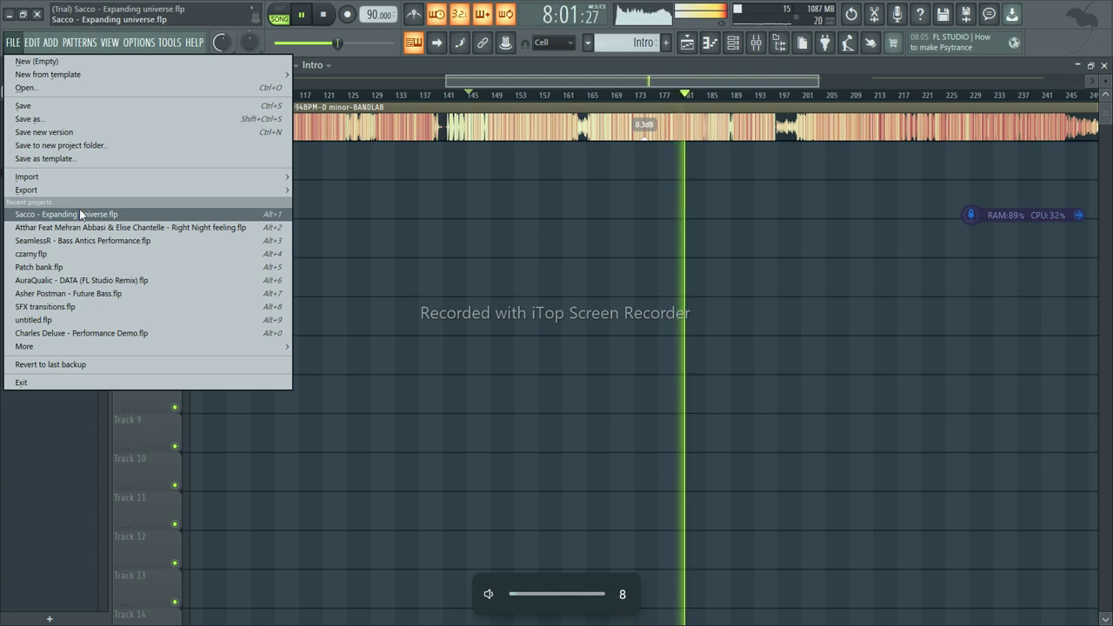
mouse_move(170, 43)
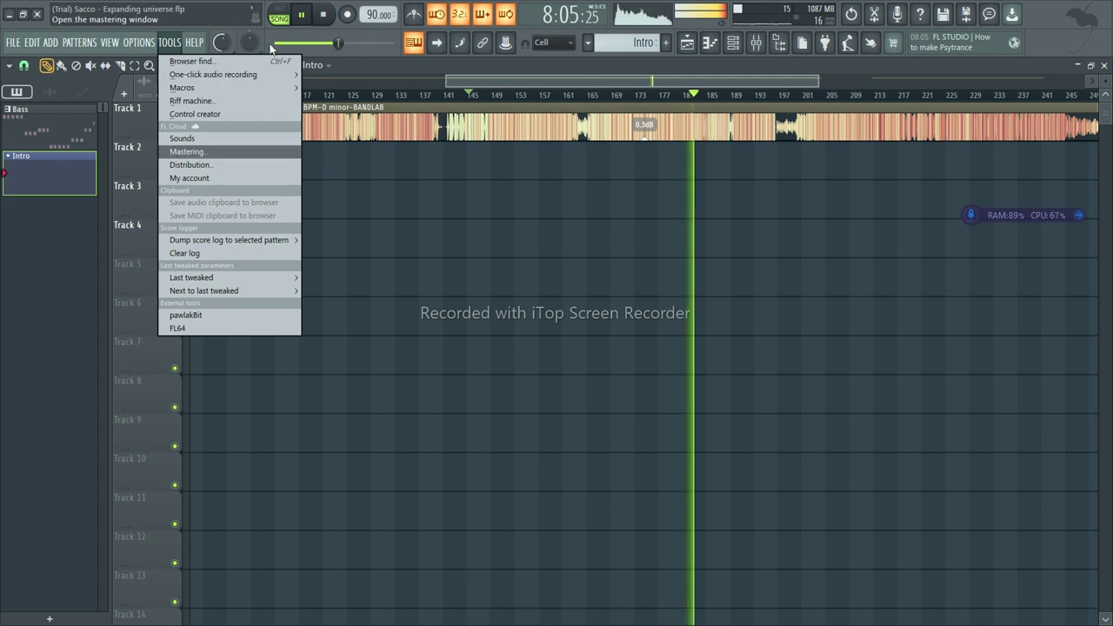
mouse_move(229, 85)
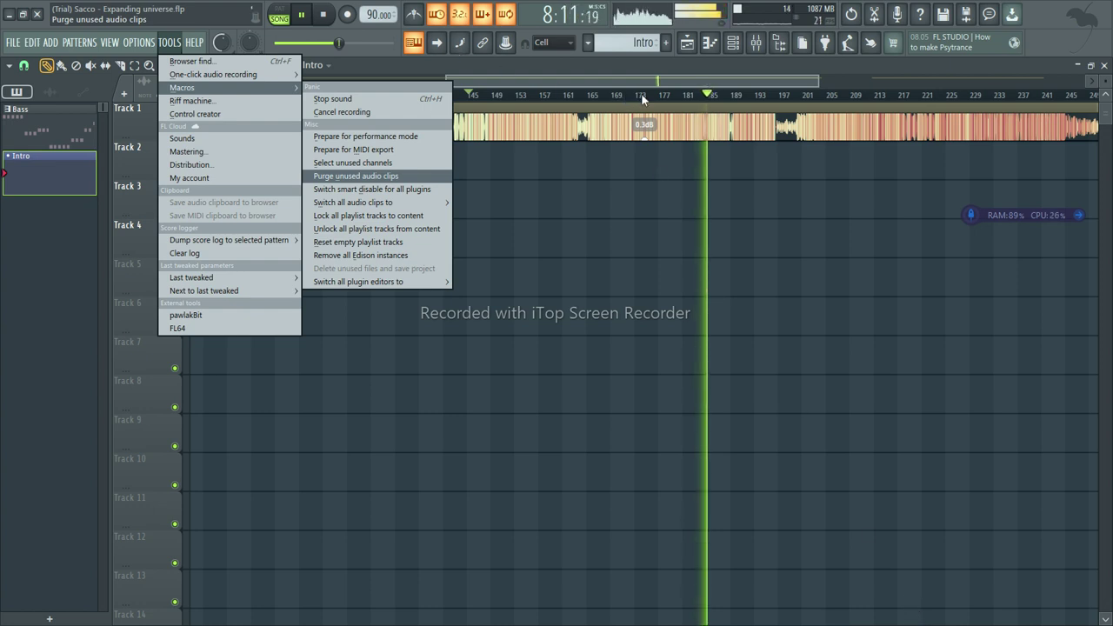
left_click(949, 25)
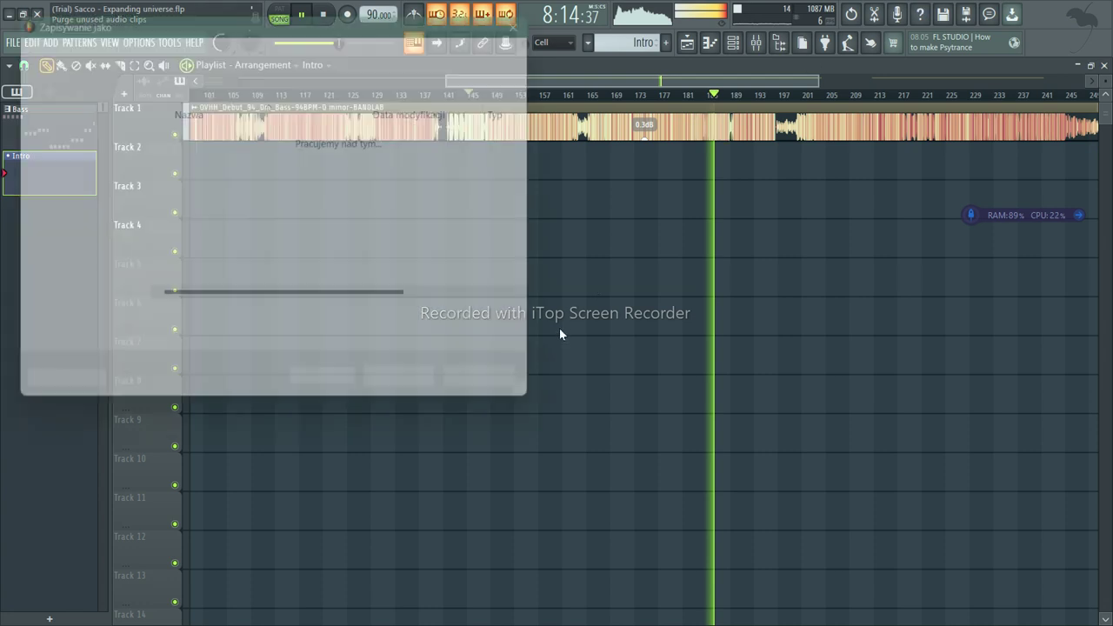
scroll(293, 251, "down", 1)
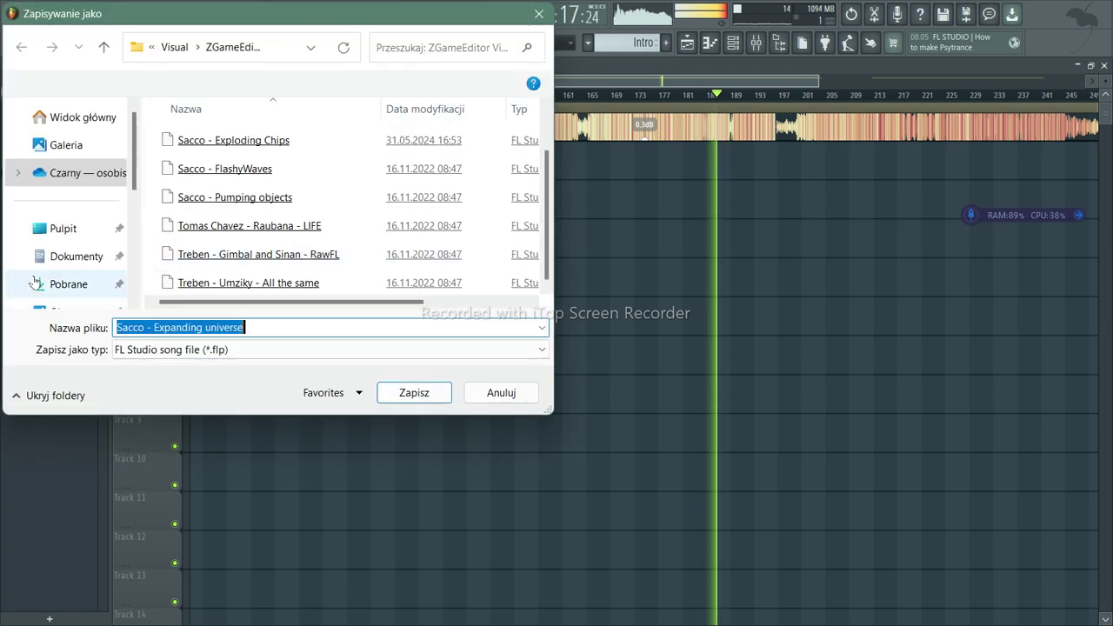
scroll(111, 177, "down", 2)
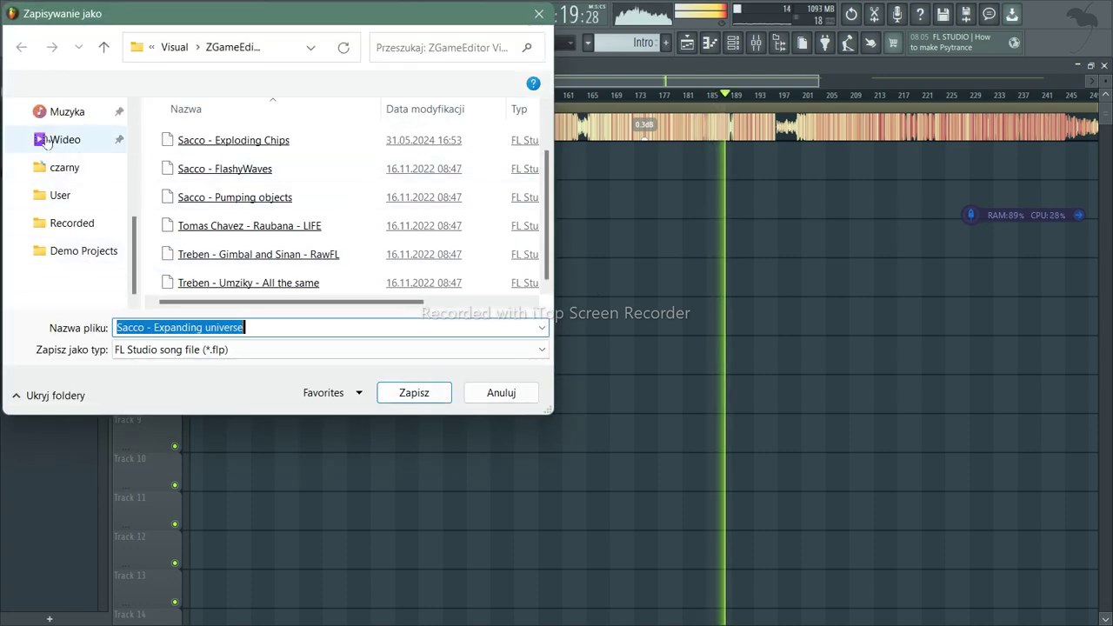
scroll(224, 261, "up", 1)
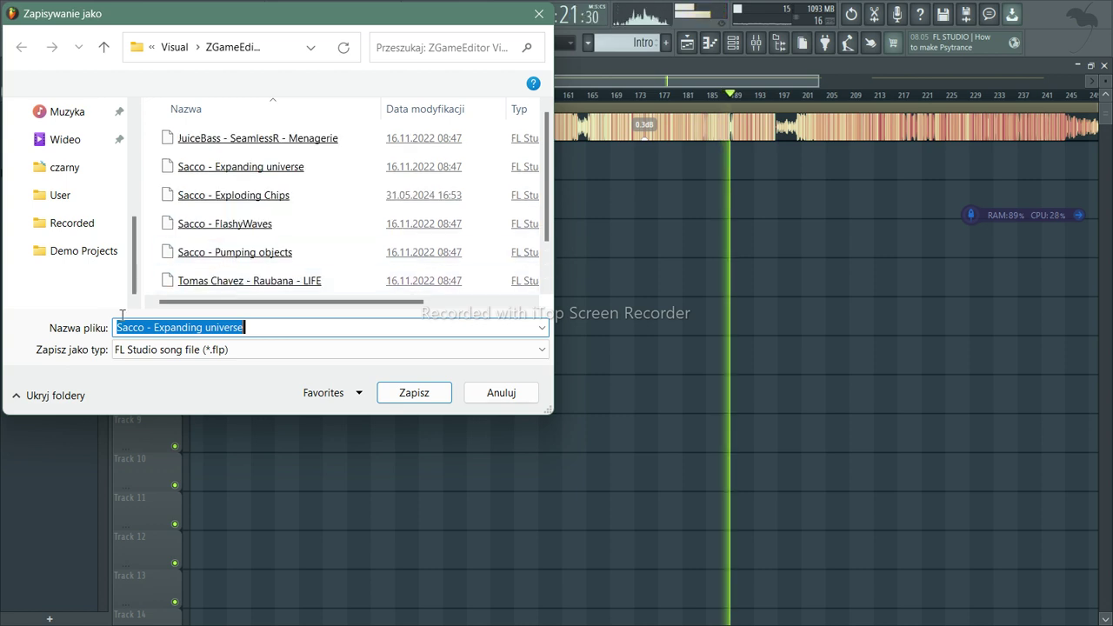
left_click(539, 13)
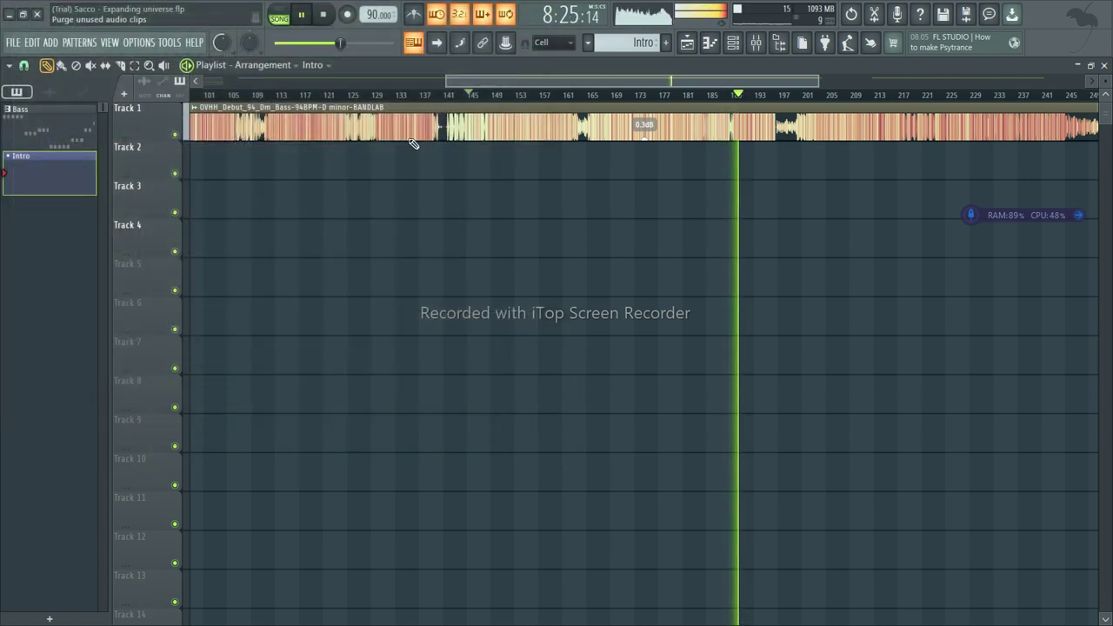
Open the OVHH_Debut bass clip's channel settings, turn on Enable main pitch and Add to key, and return to the sample settings
double_click(664, 106)
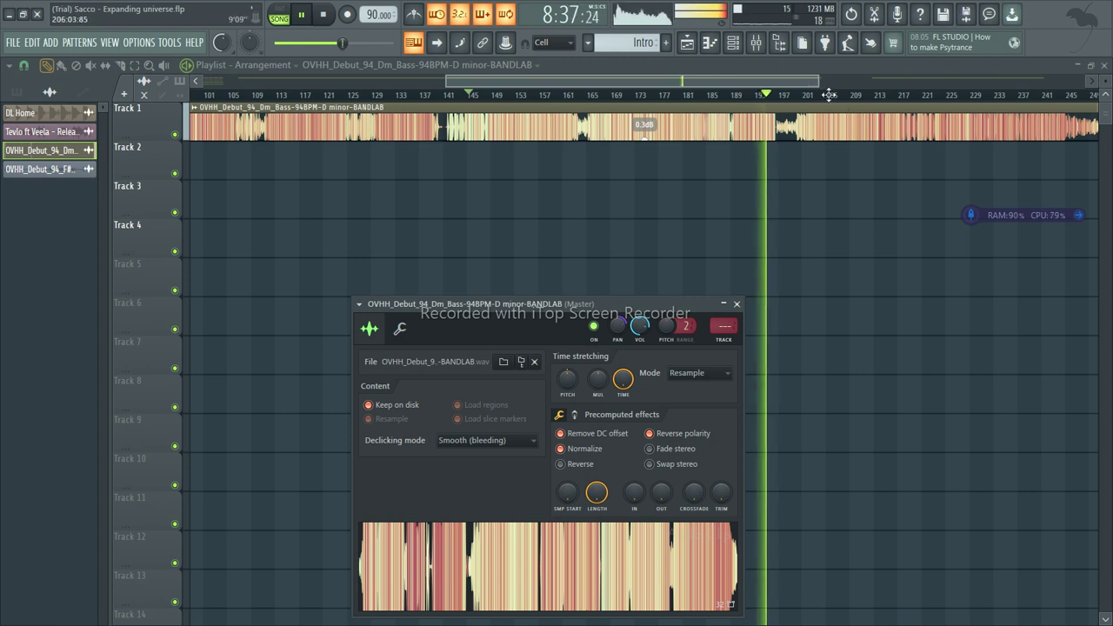
left_click(401, 331)
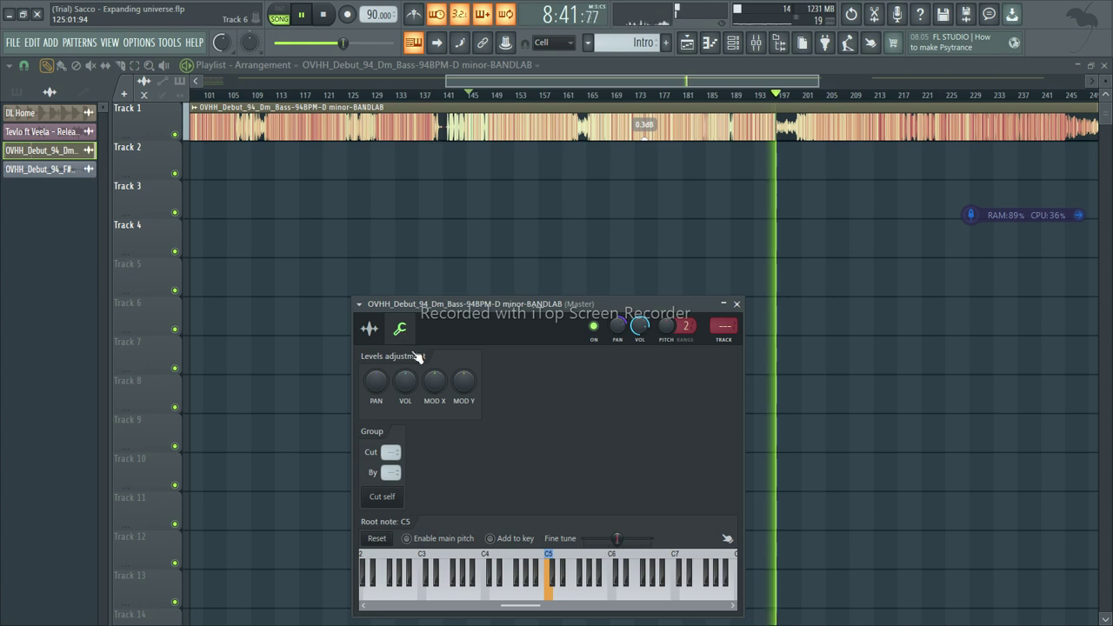
left_click(406, 538)
left_click(490, 539)
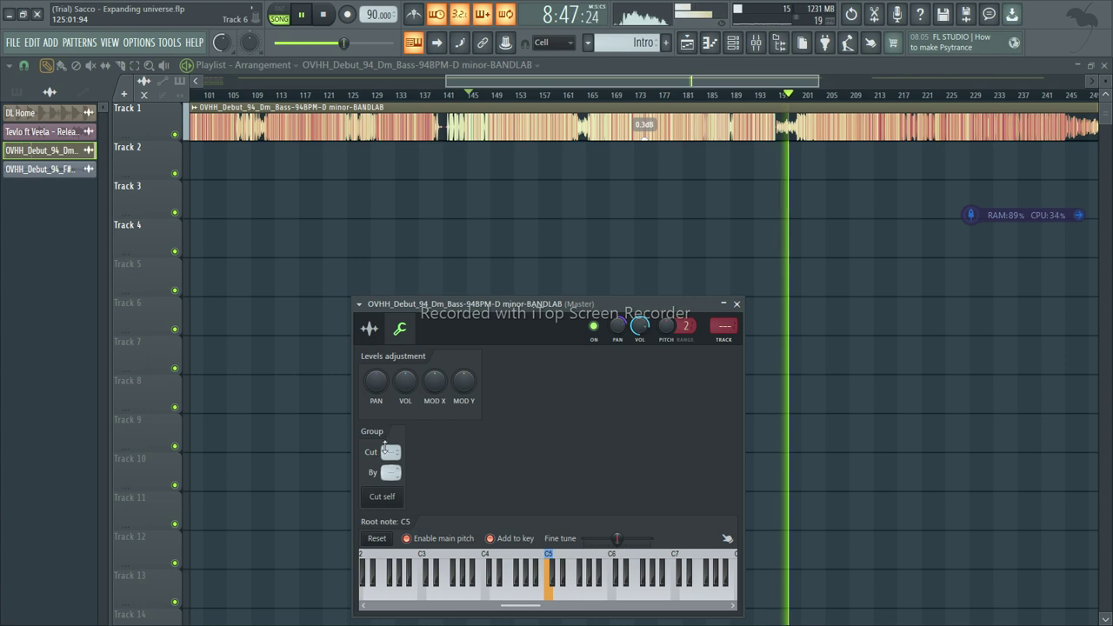
left_click(369, 327)
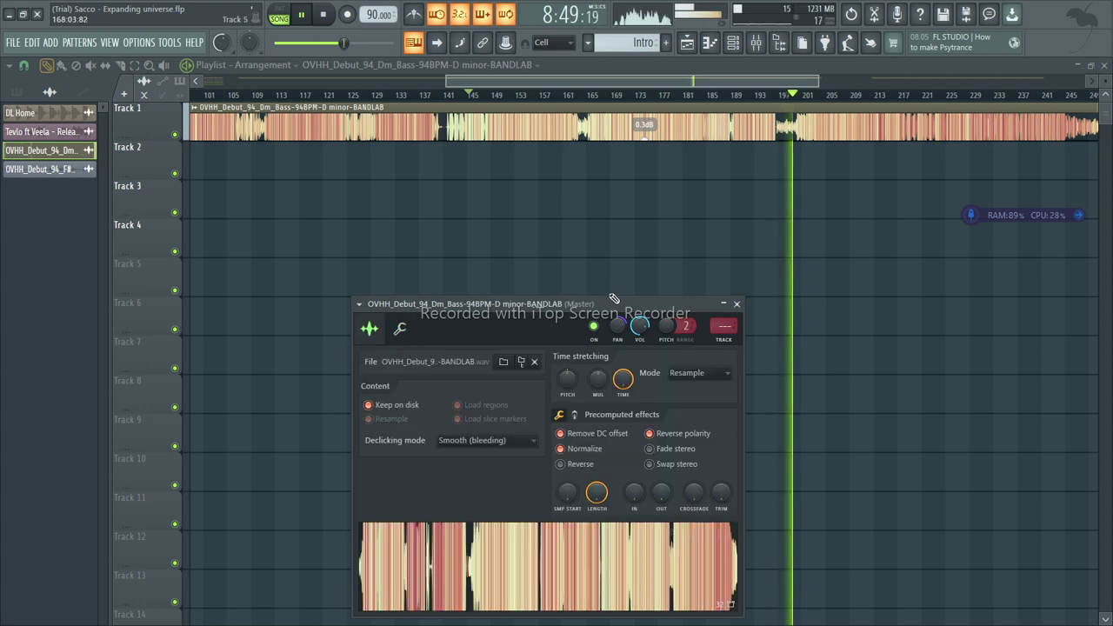
left_click(359, 303)
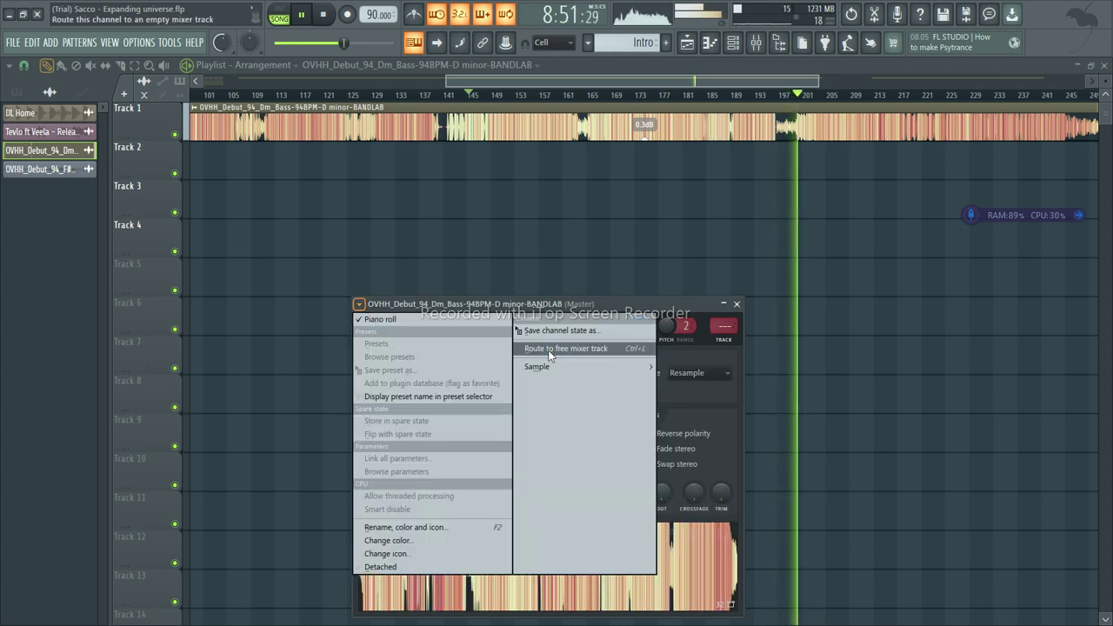
left_click(640, 331)
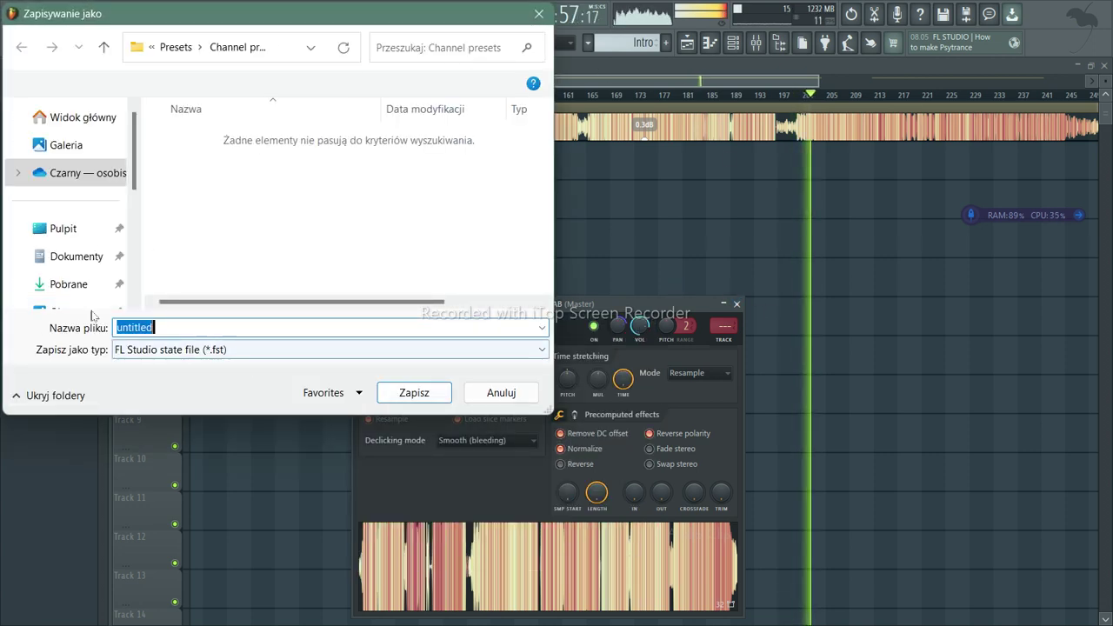
scroll(110, 277, "down", 3)
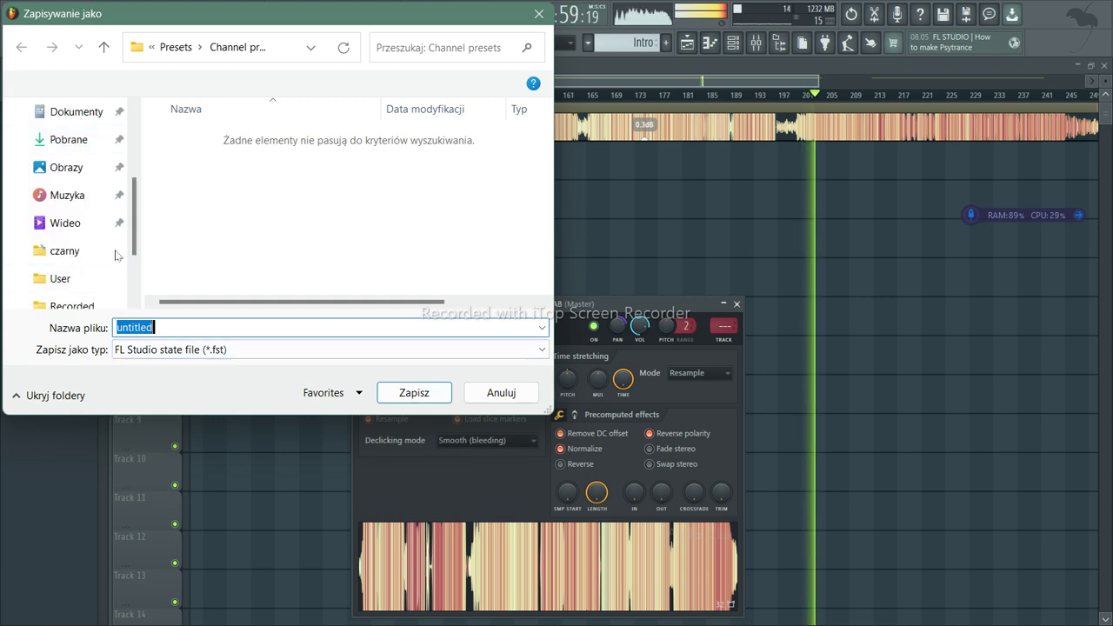
left_click(539, 14)
Close the OVHH_Debut bass clip's channel settings window and return to the first Playlist tracks
scroll(743, 257, "down", 2)
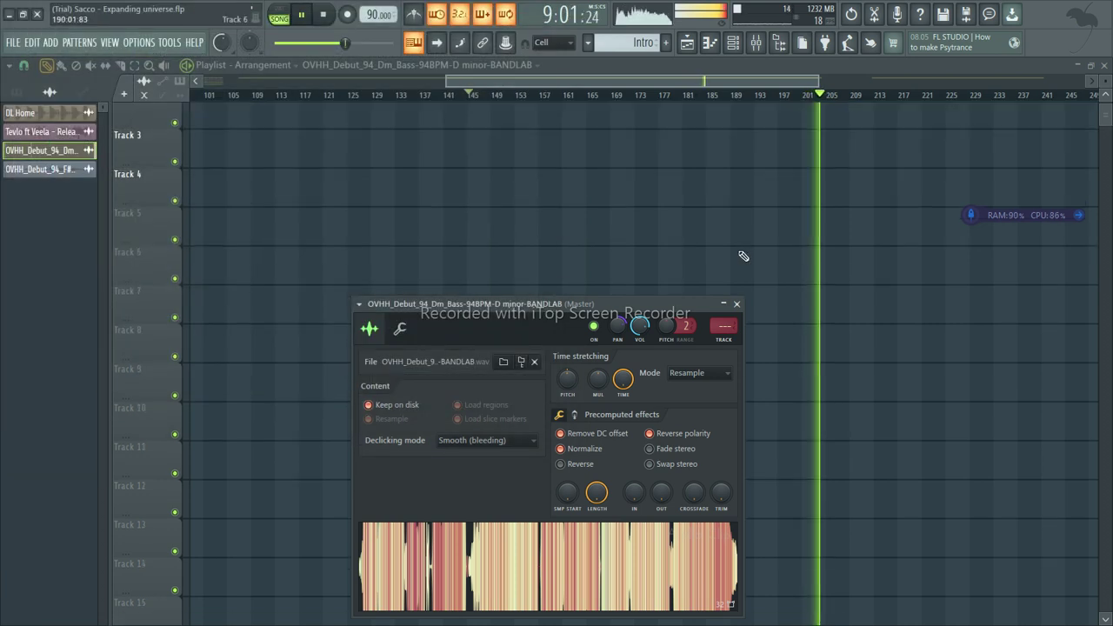
left_click(736, 305)
scroll(705, 231, "up", 2)
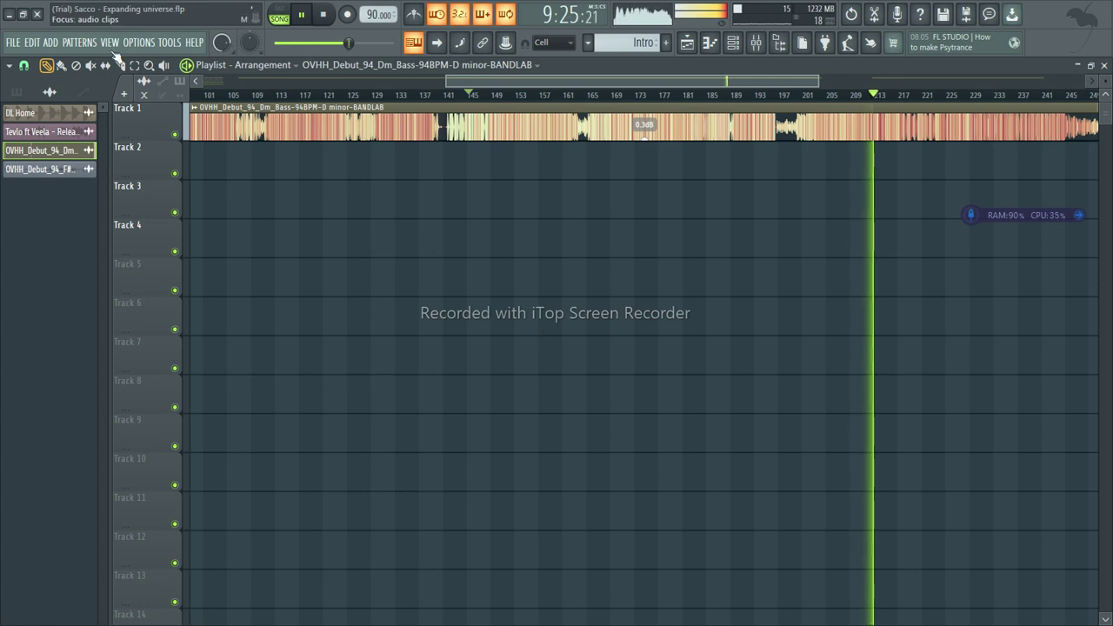
Audition the second OVHH_Debut bass clip on Track 1, moving playback to about bar 319
scroll(649, 121, "right", 5)
scroll(788, 96, "right", 3)
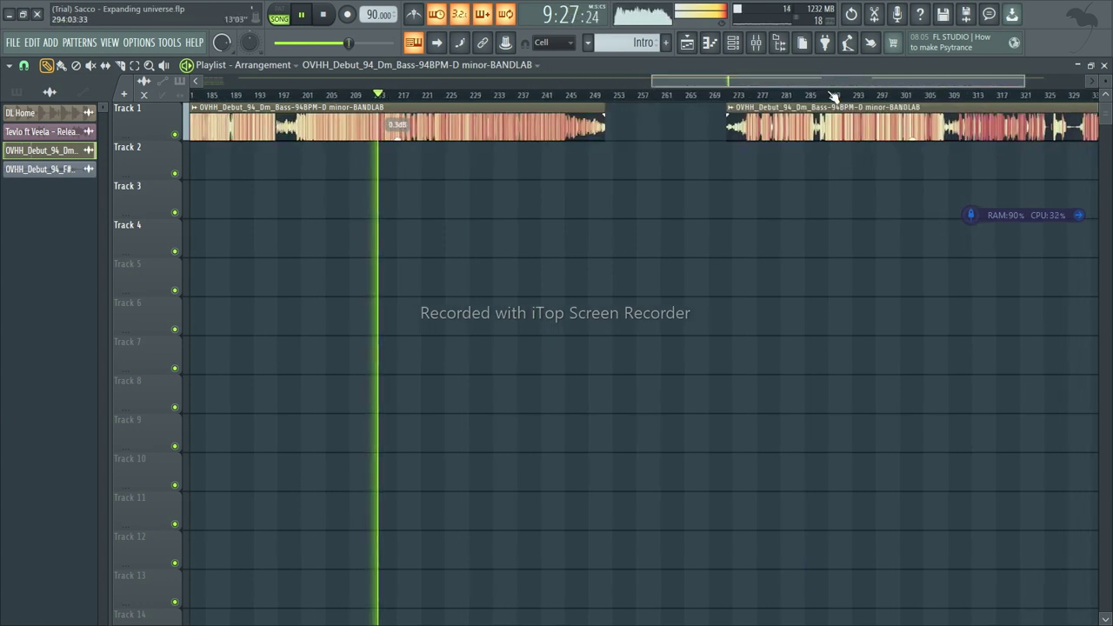
left_click(791, 95)
scroll(808, 96, "right", 2)
left_click(885, 97)
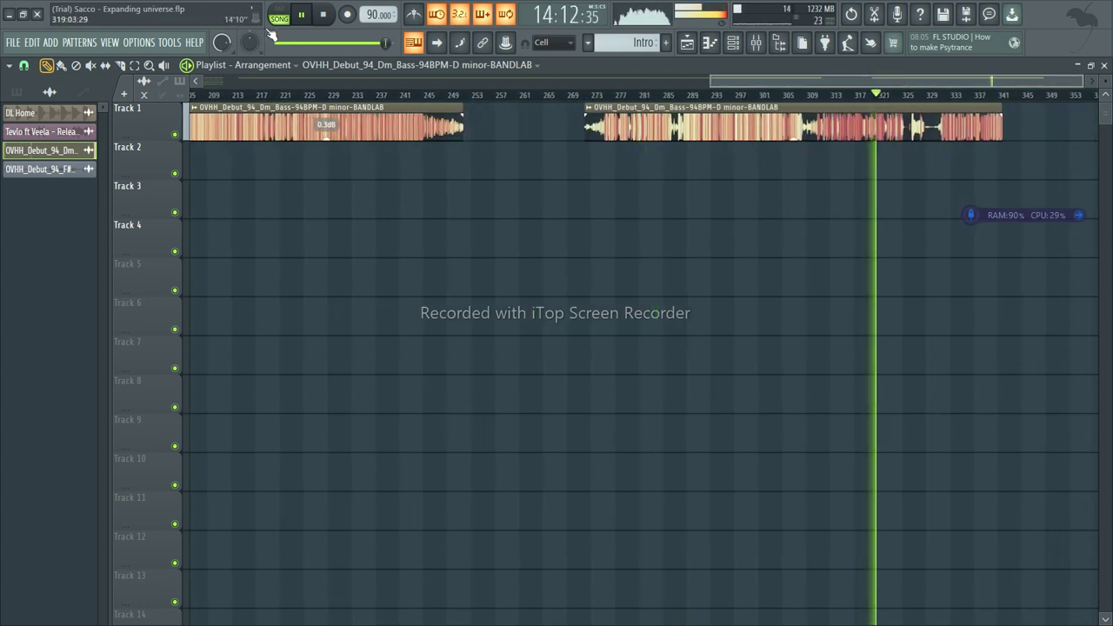
left_click(13, 42)
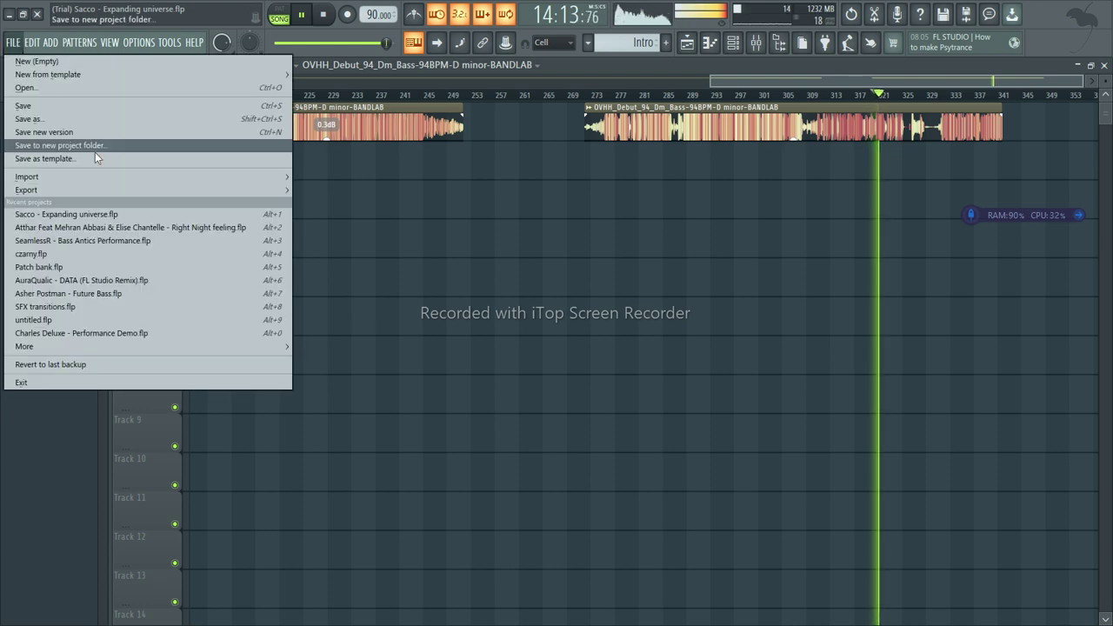
left_click(101, 226)
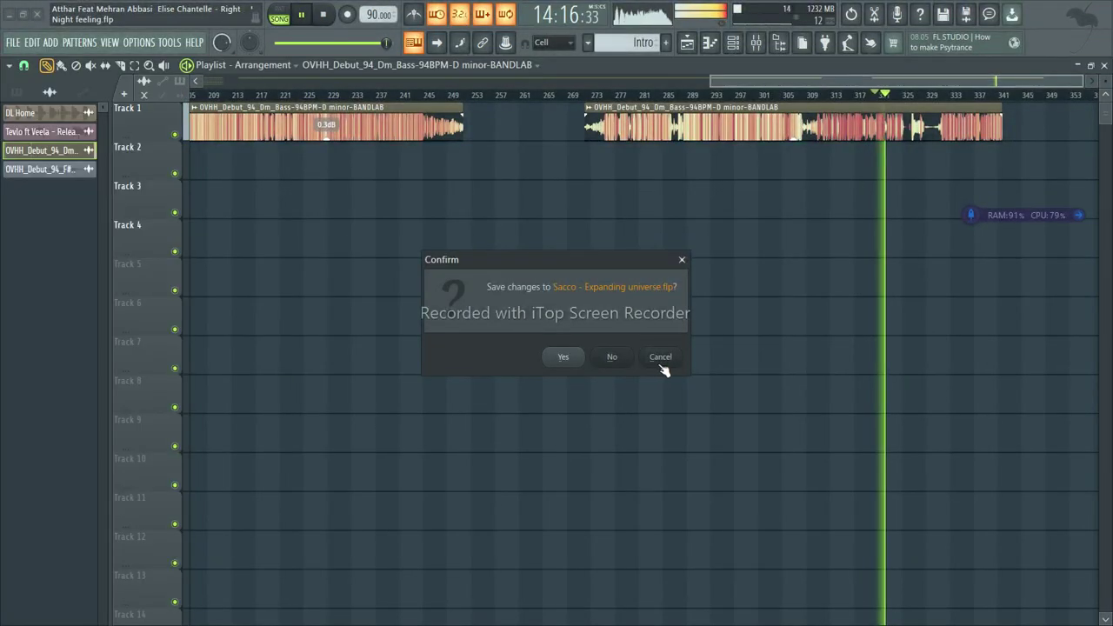
left_click(660, 358)
Reopen the recent project Sacco - Expanding universe.flp without saving the current changes
left_click(12, 42)
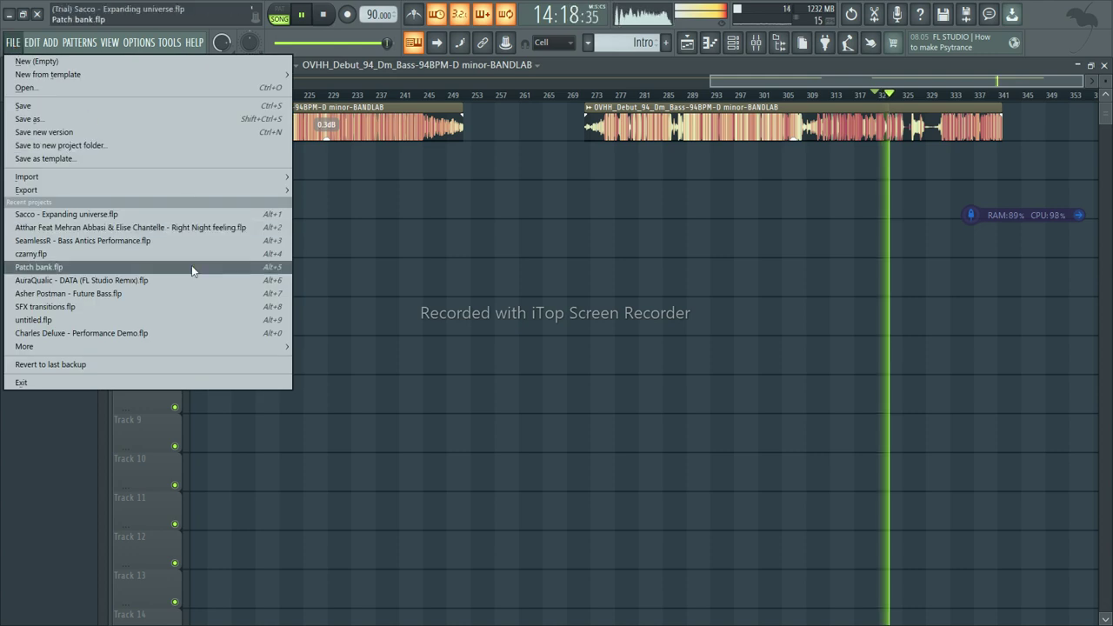
left_click(164, 214)
left_click(624, 355)
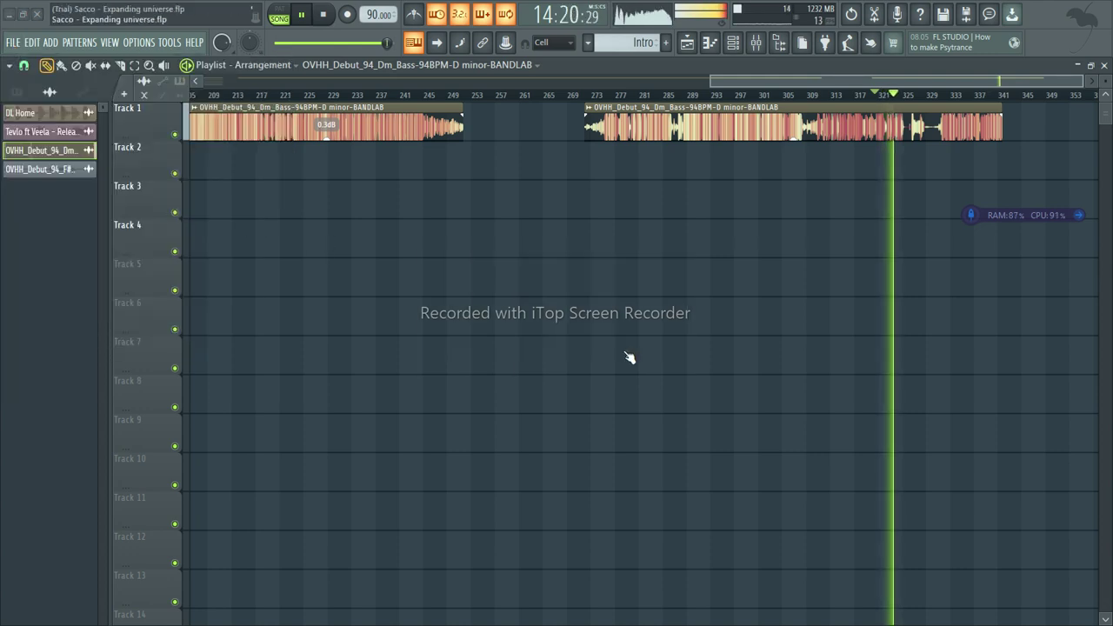